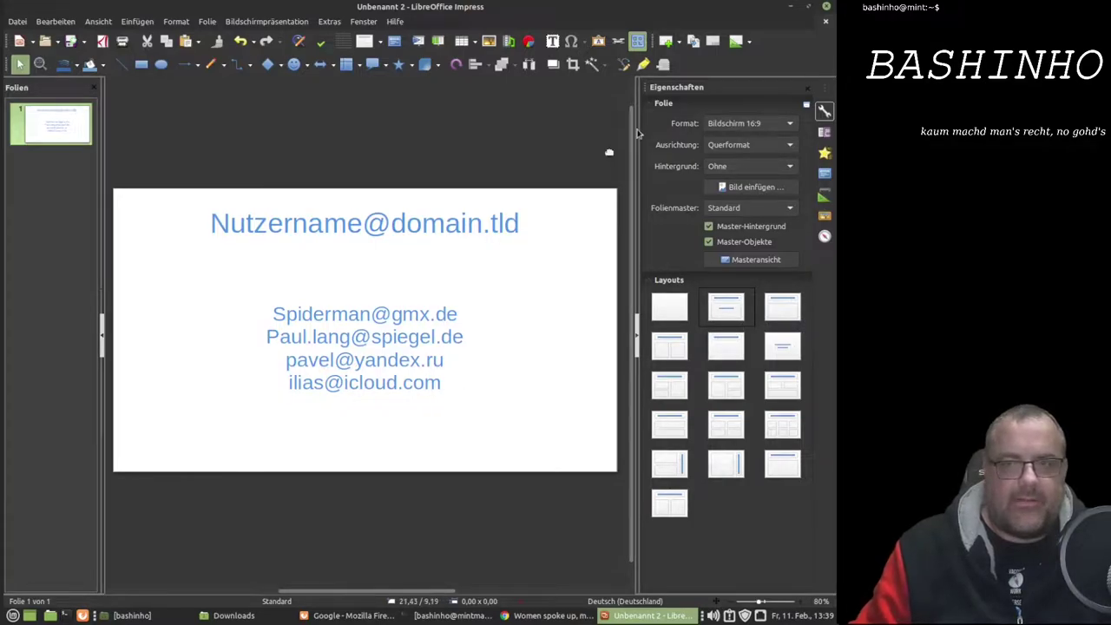
Minimize the LibreOffice Impress slide of sample addresses to bring Firefox's Google page forward
left_click(789, 9)
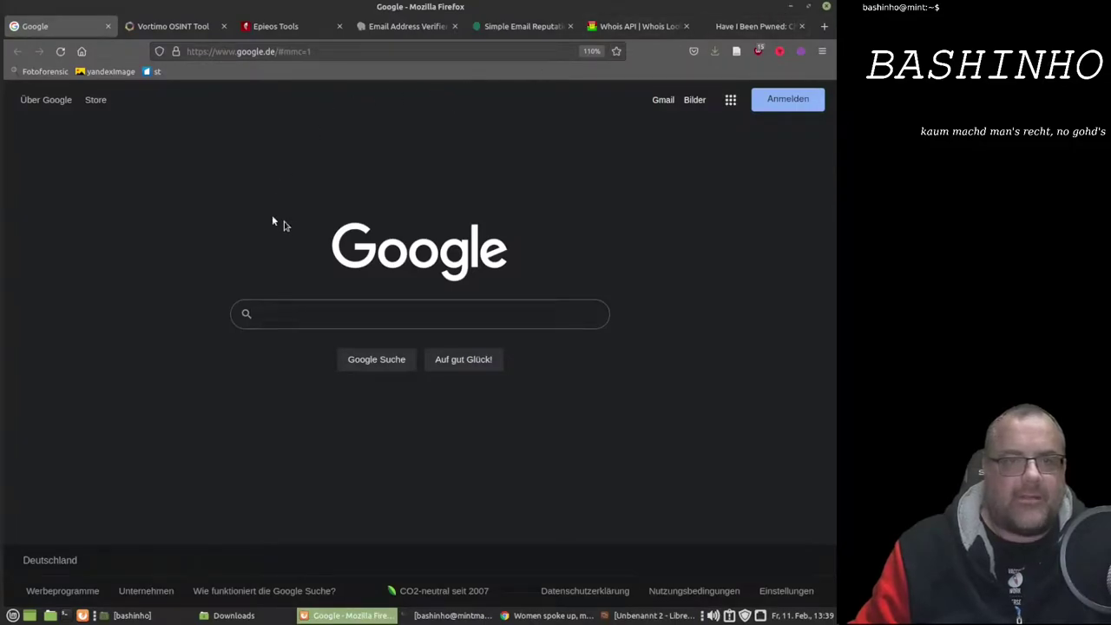
left_click(308, 316)
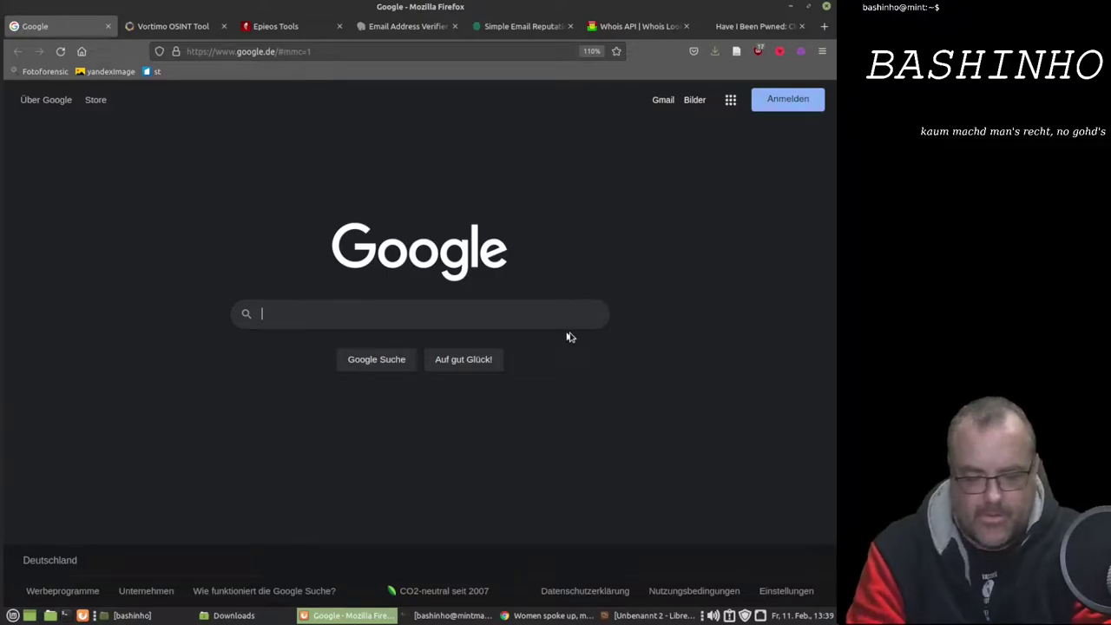
type("ter")
key("BackSpace")
type("st")
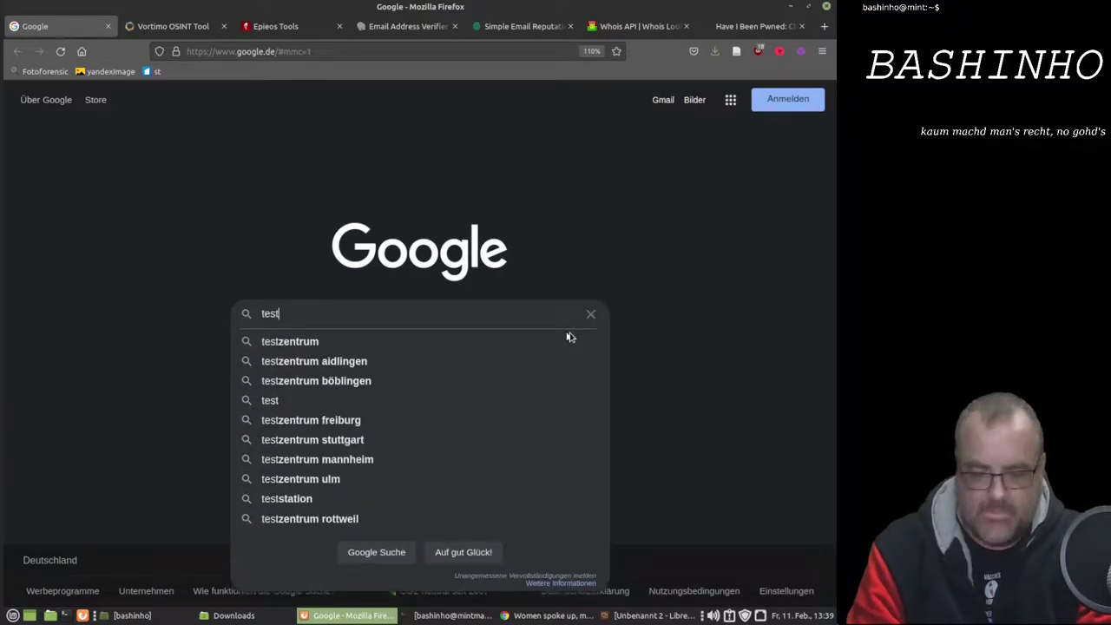
type("@t")
key("BackSpace")
type("exa")
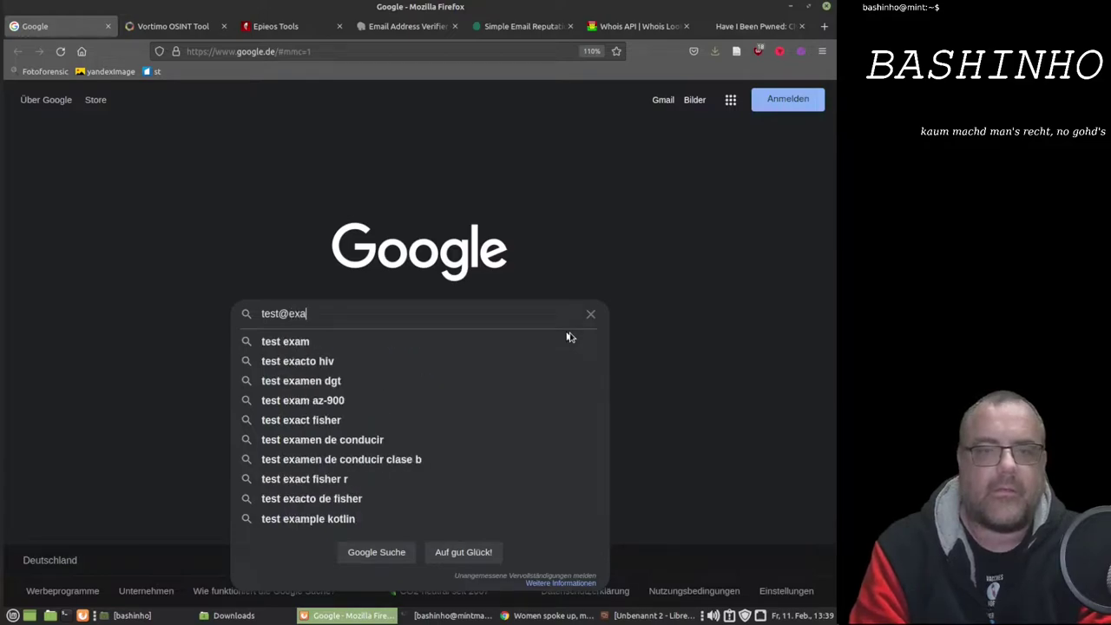
type("mplde")
key("BackSpace")
key("BackSpace")
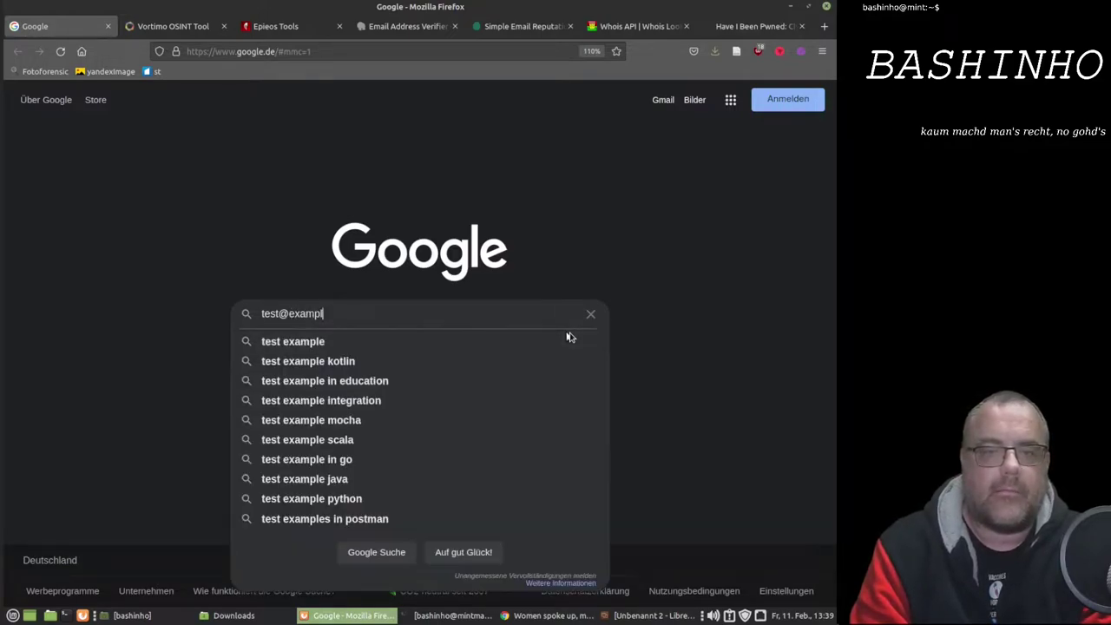
type("com")
key("Return")
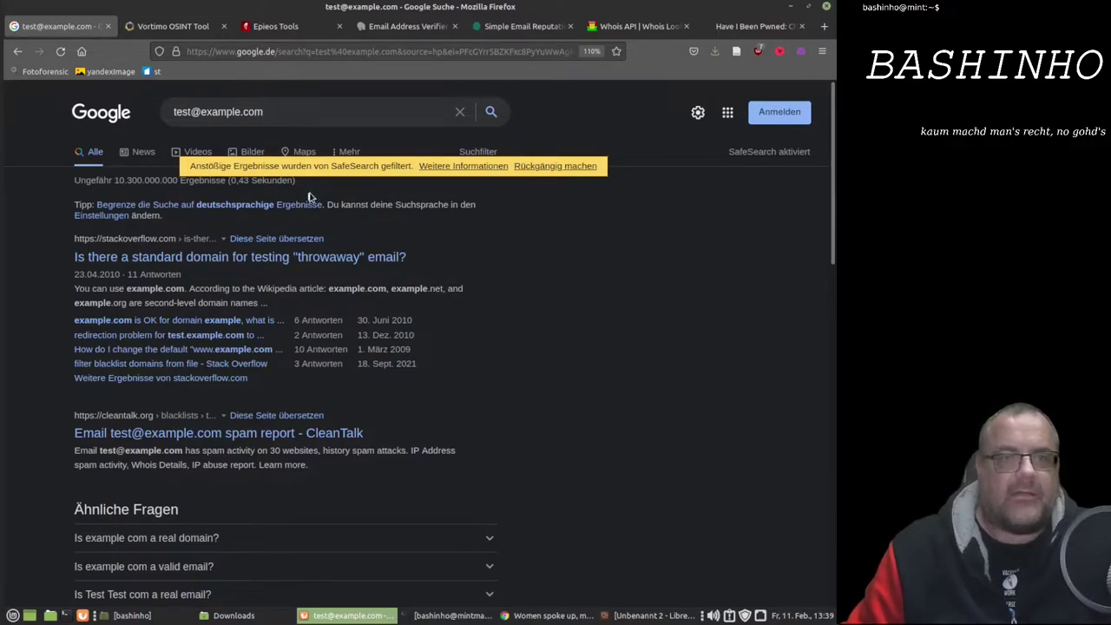
Wrap the address in double quotes and rerun the search for exact matches only
left_click(173, 111)
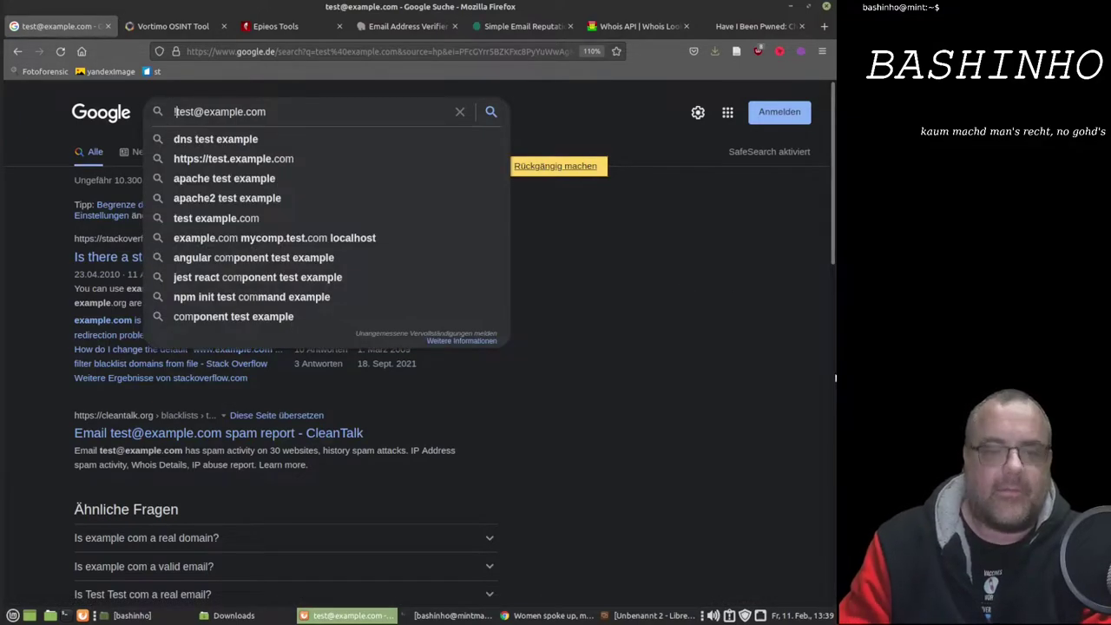
type("\"")
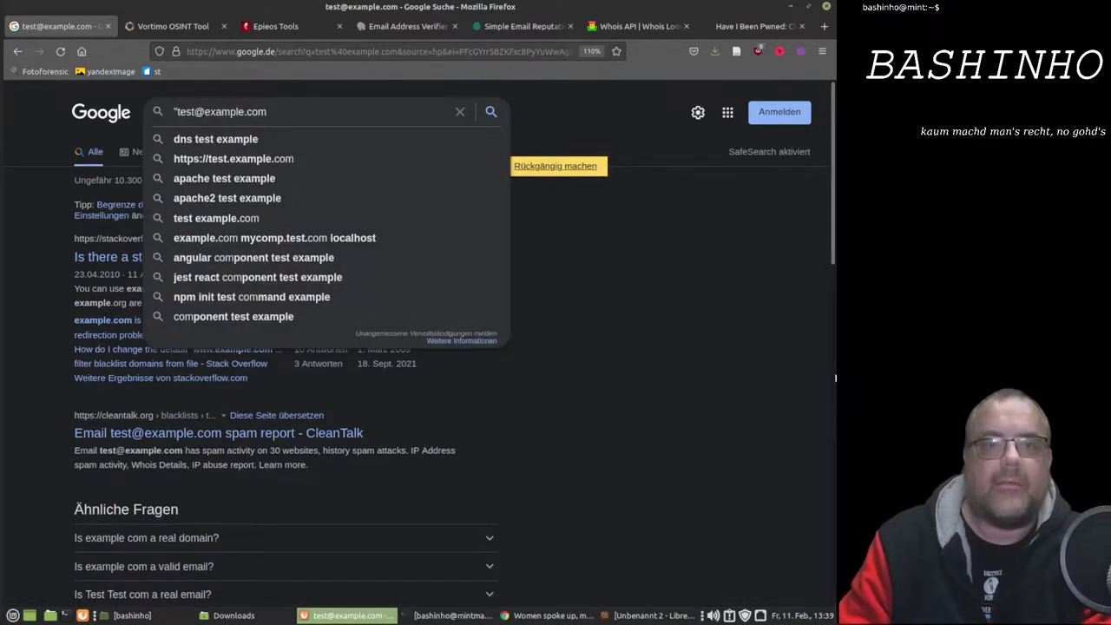
key("End")
type("\"")
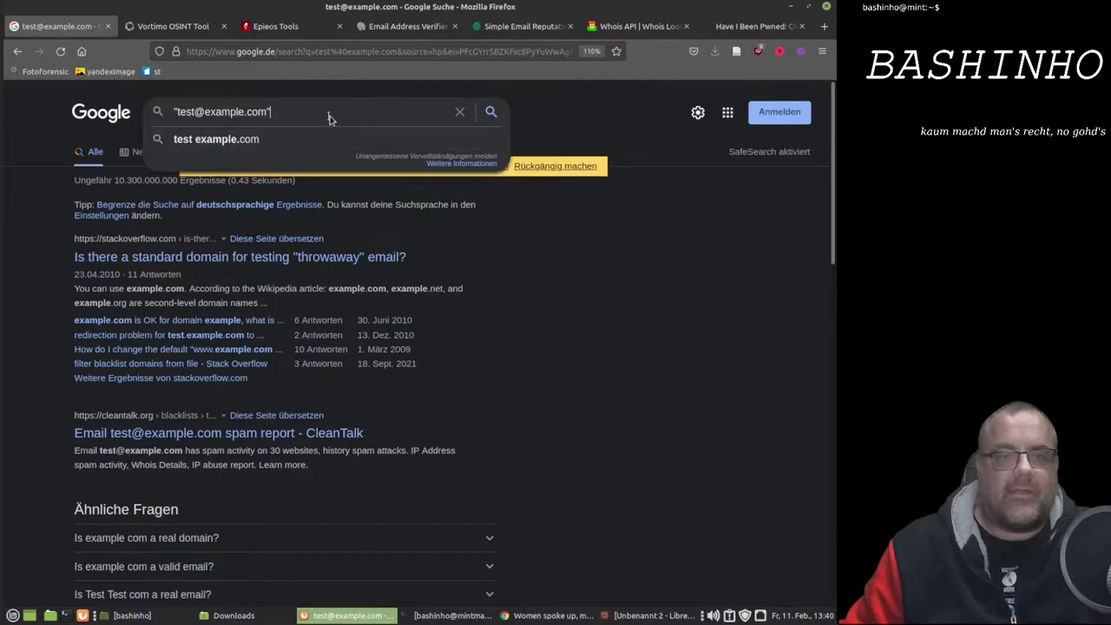
key("Return")
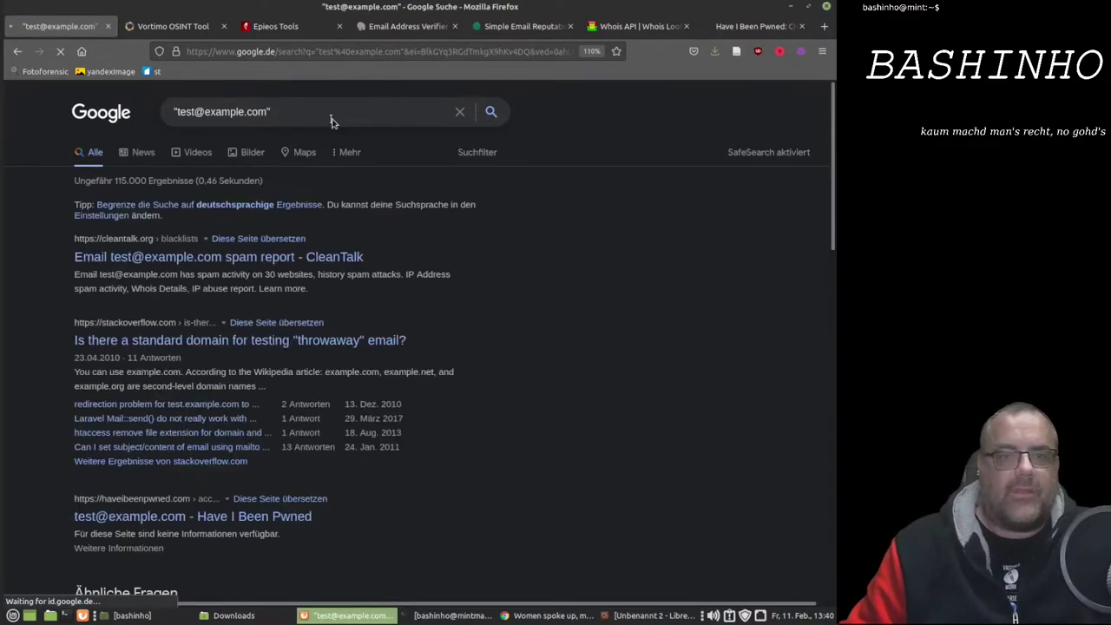
In Vortimo, tick Google under Links > A good start and open all checked links
left_click(170, 26)
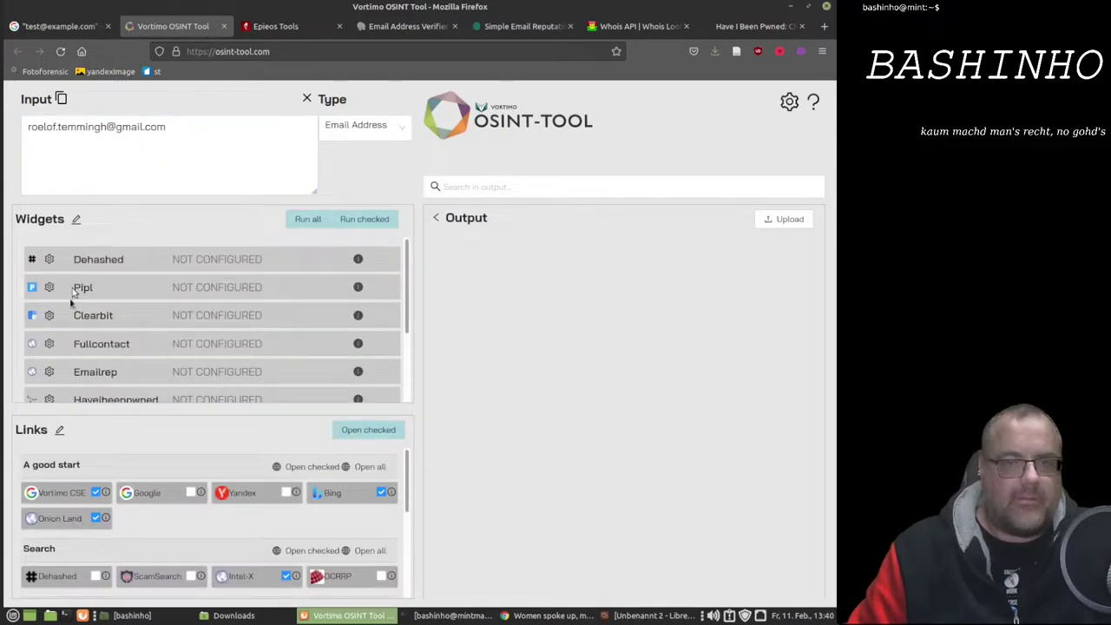
scroll(135, 320, "down", 3)
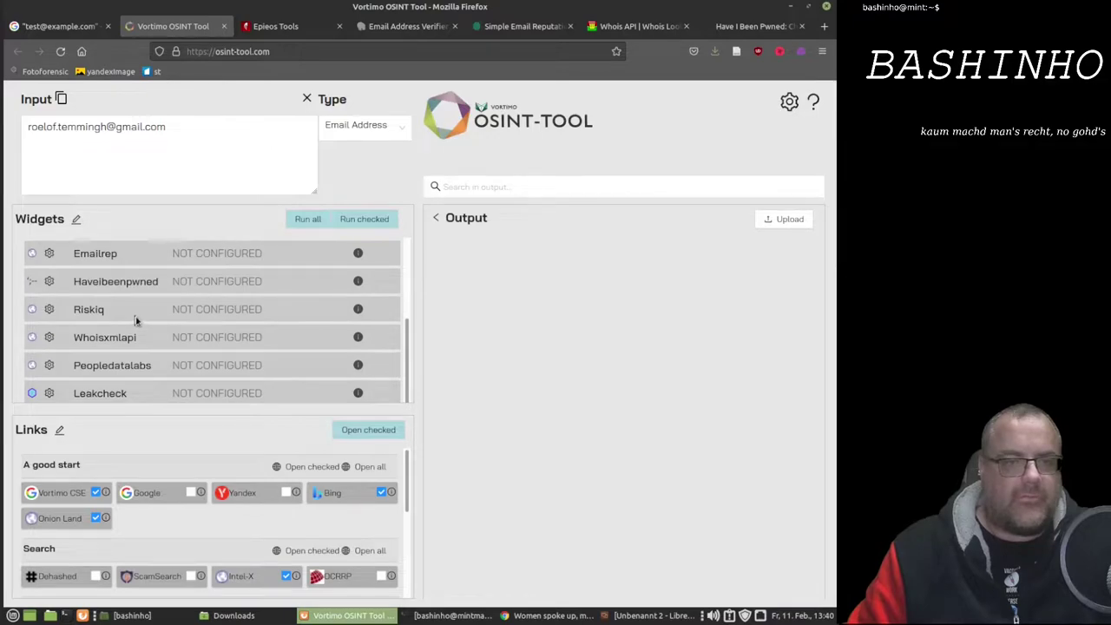
scroll(136, 314, "up", 3)
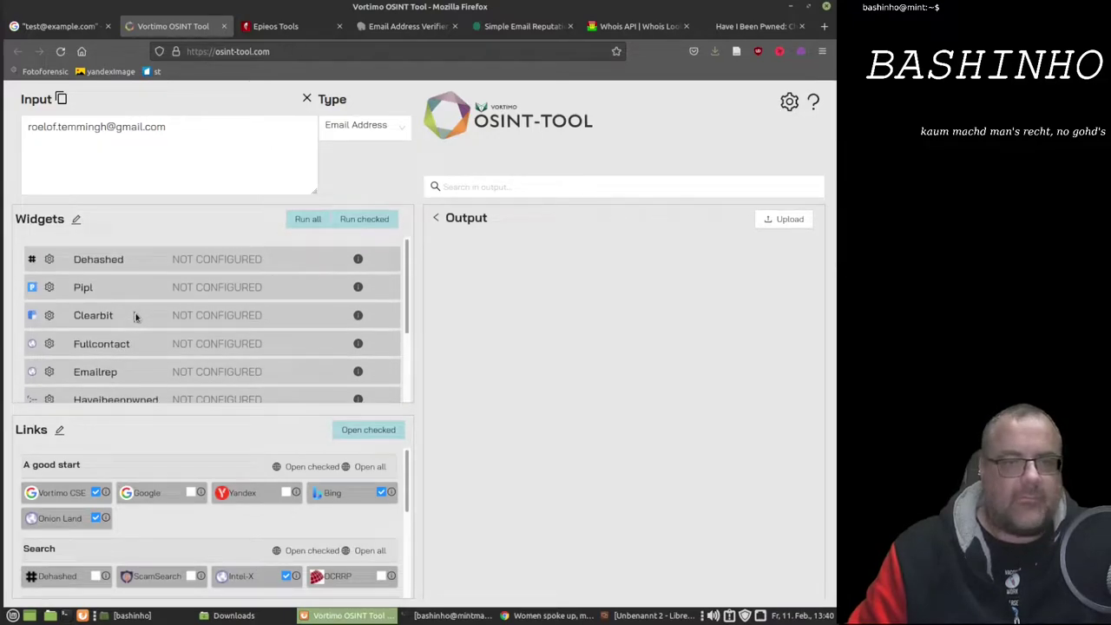
scroll(106, 380, "down", 2)
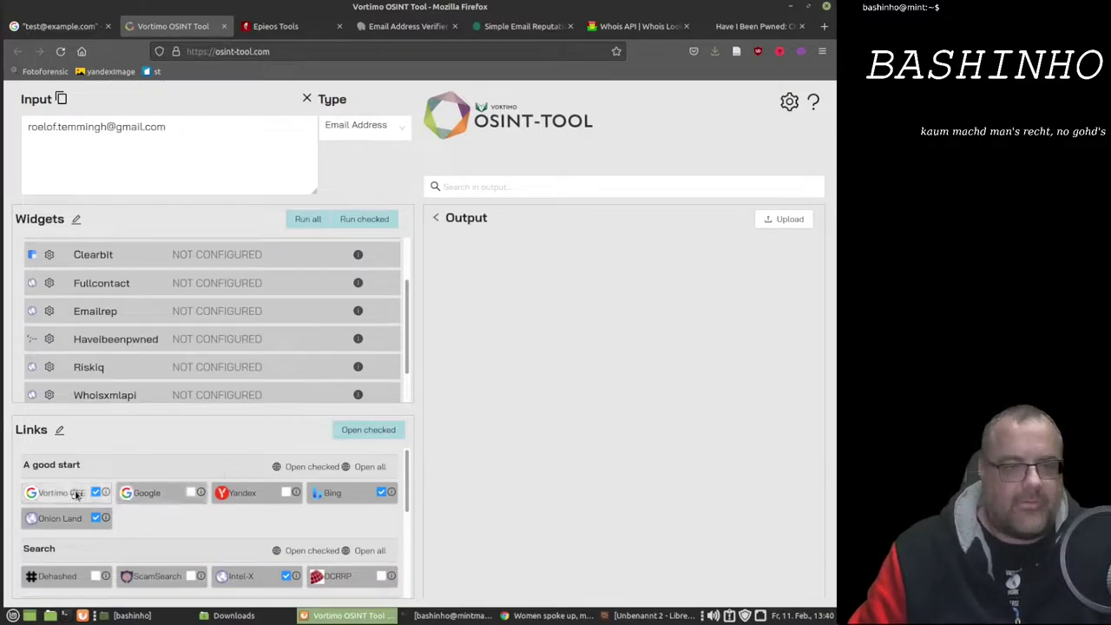
left_click(192, 492)
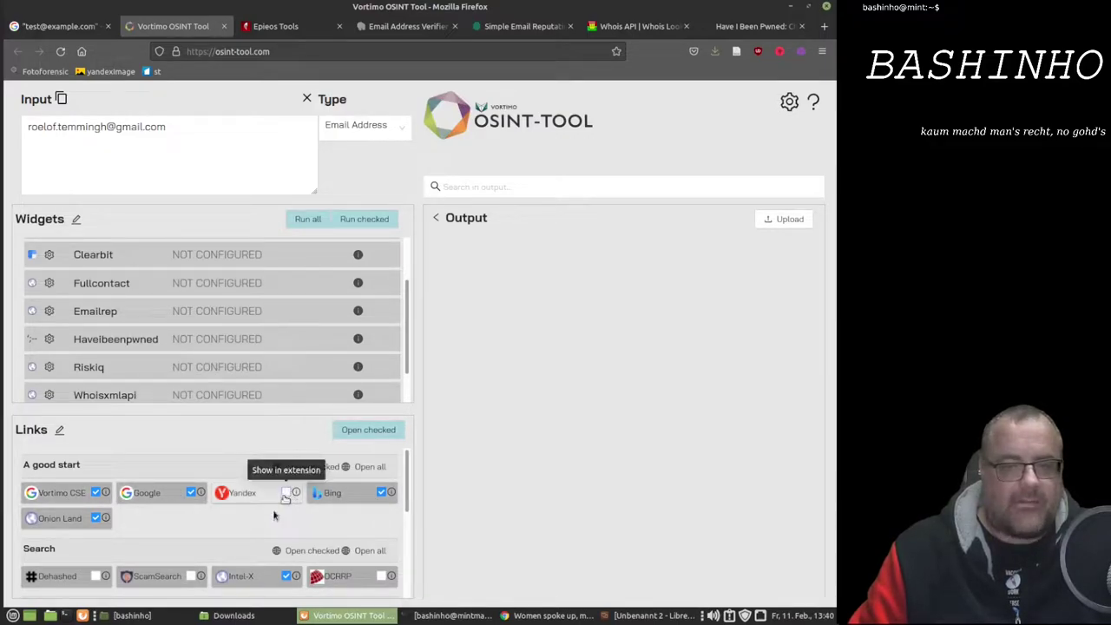
scroll(273, 516, "down", 2)
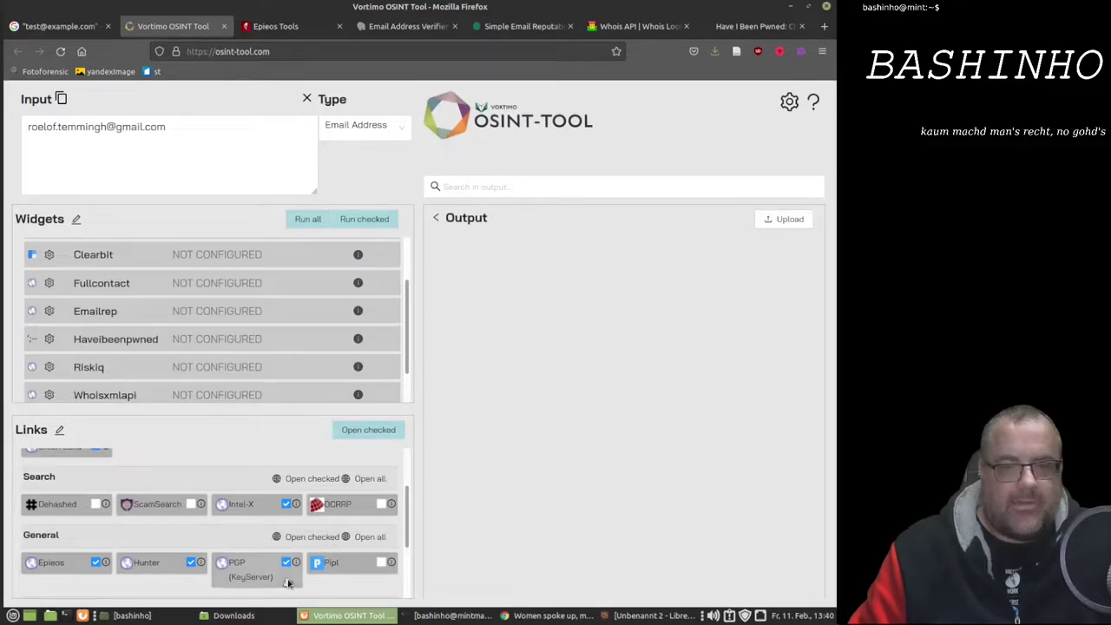
scroll(304, 565, "down", 1)
scroll(288, 580, "down", 1)
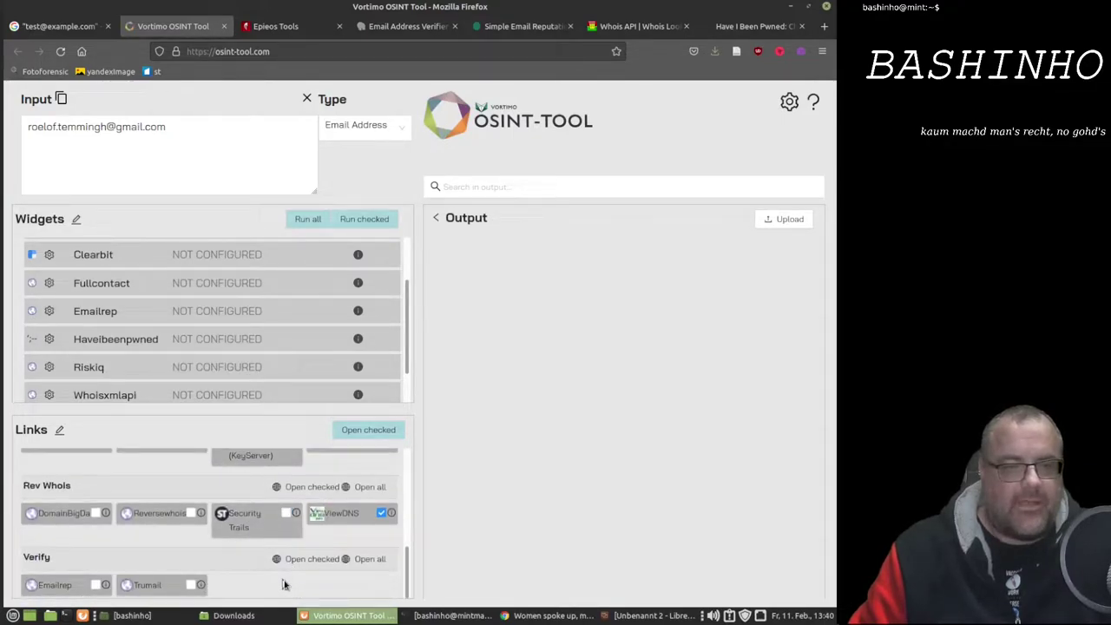
scroll(223, 512, "up", 5)
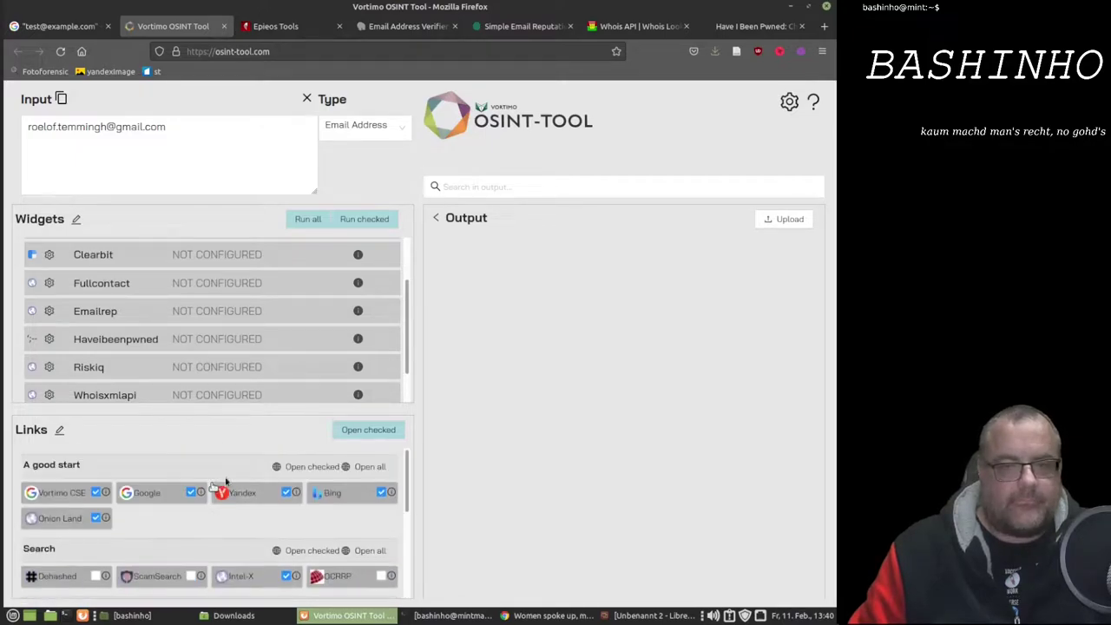
left_click(361, 431)
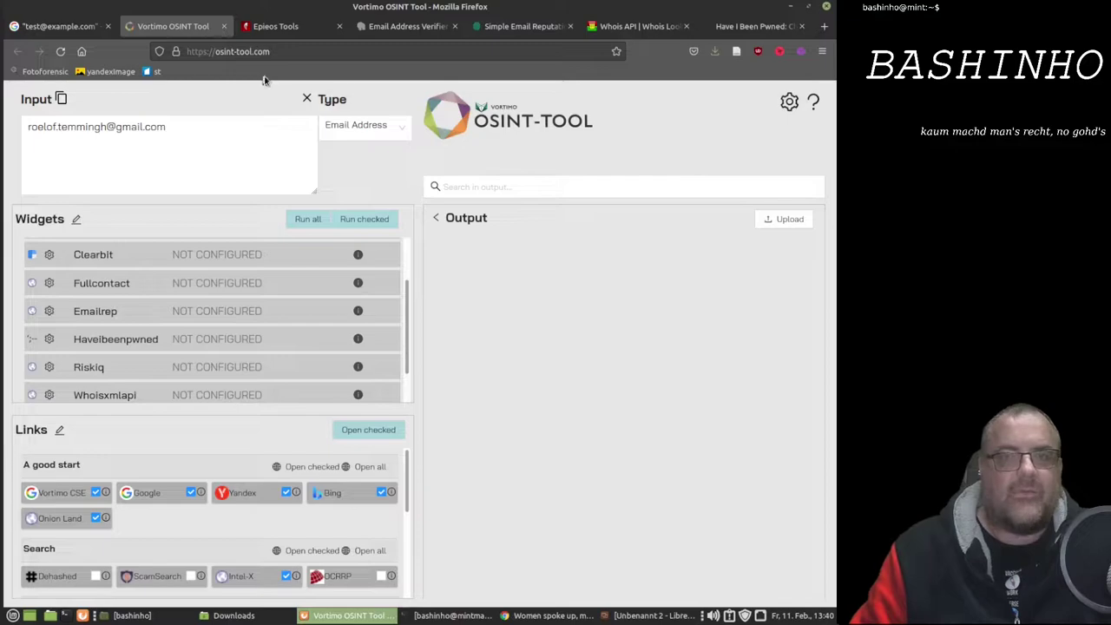
left_click(269, 29)
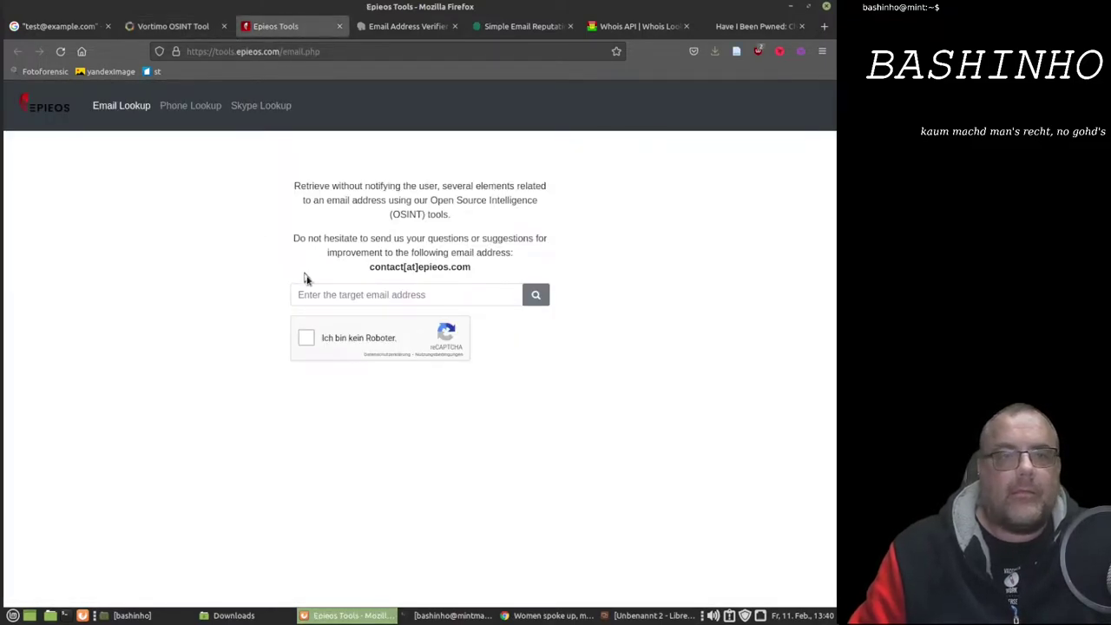
left_click(327, 300)
type("TEST")
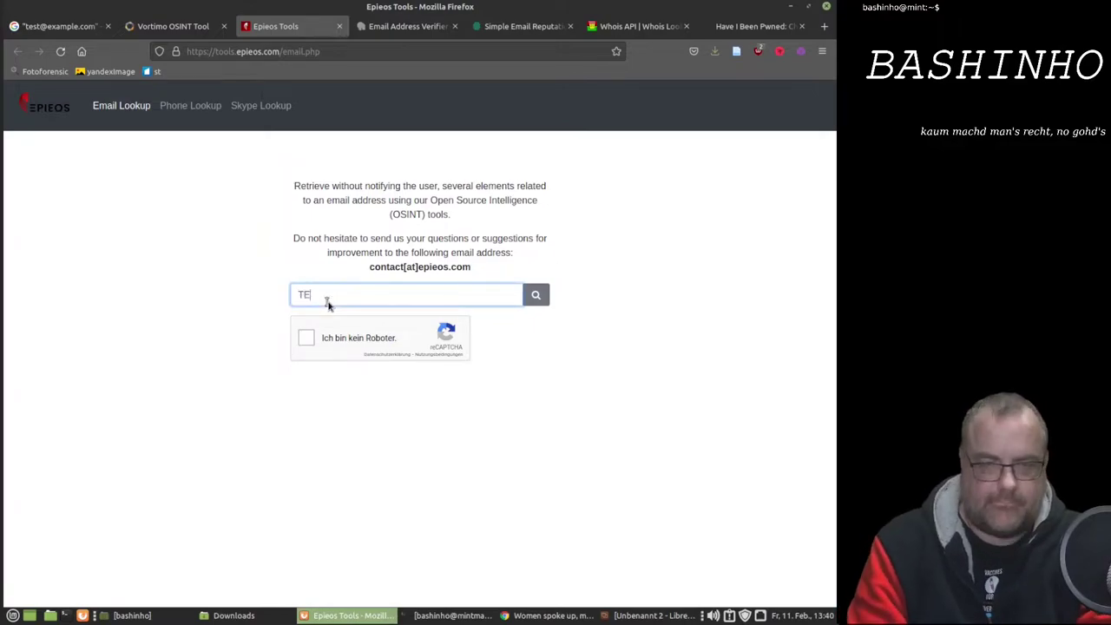
key("BackSpace")
key("BackSpace")
key("BackSpace")
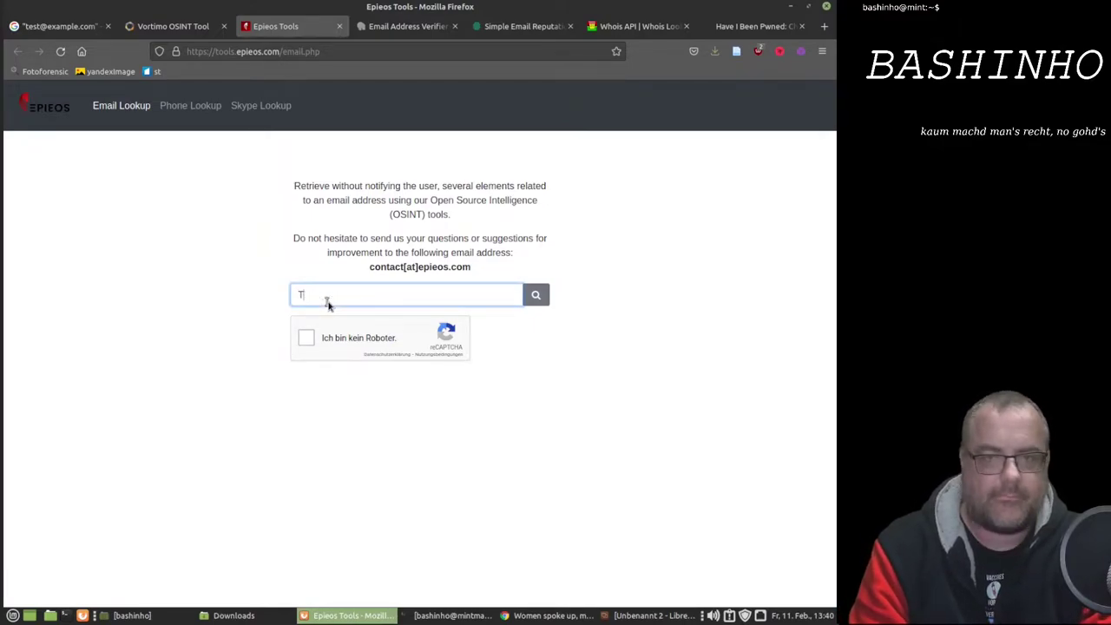
key("BackSpace")
type("test@exa")
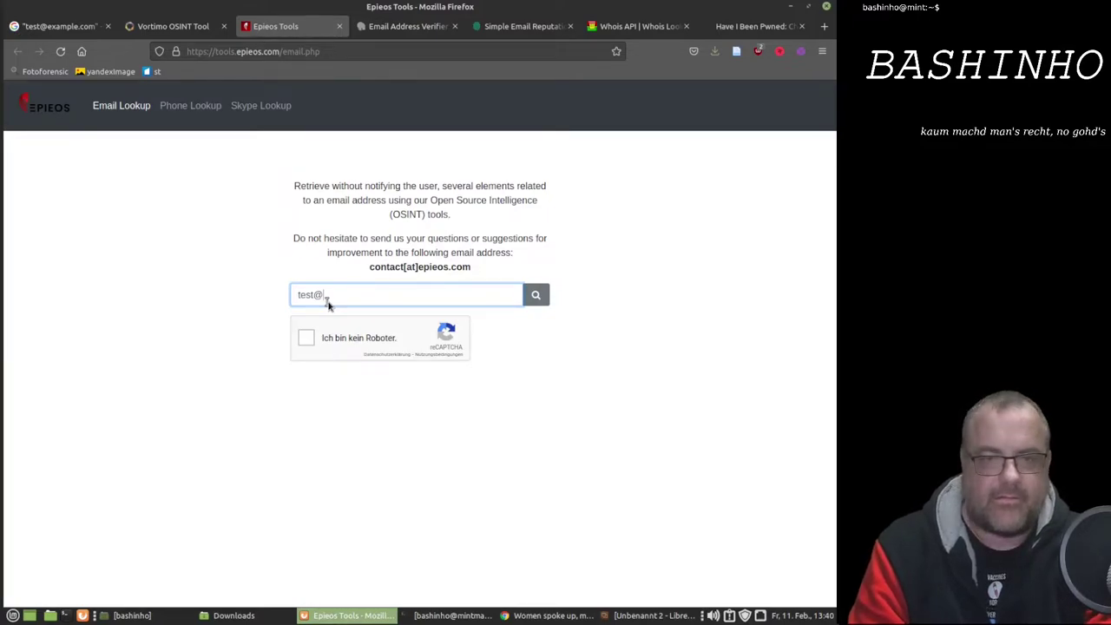
type("mple.com")
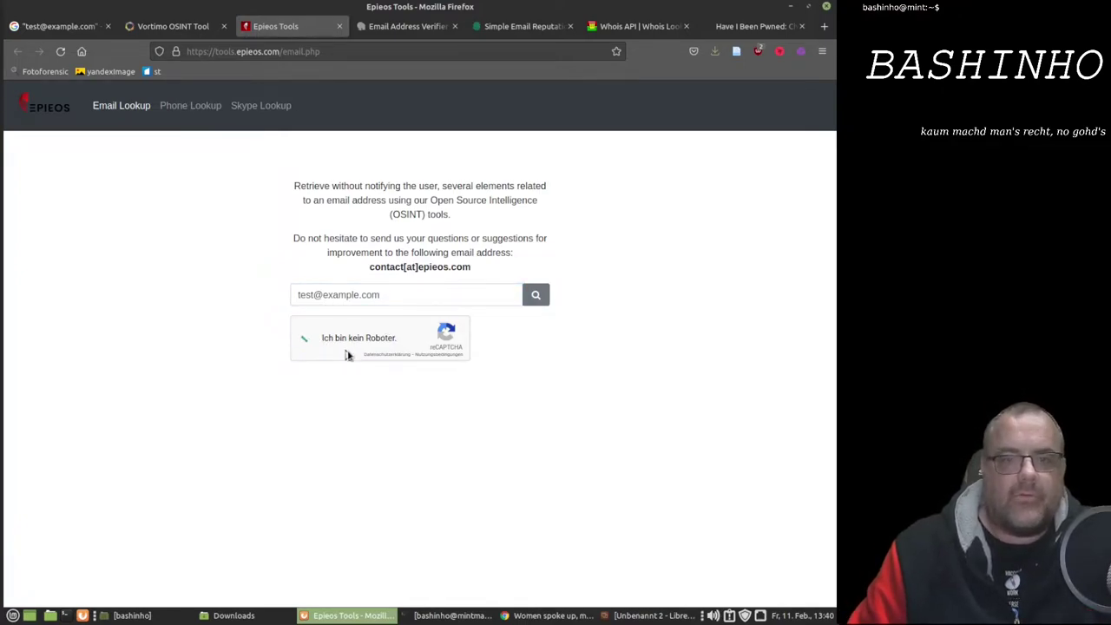
left_click(535, 293)
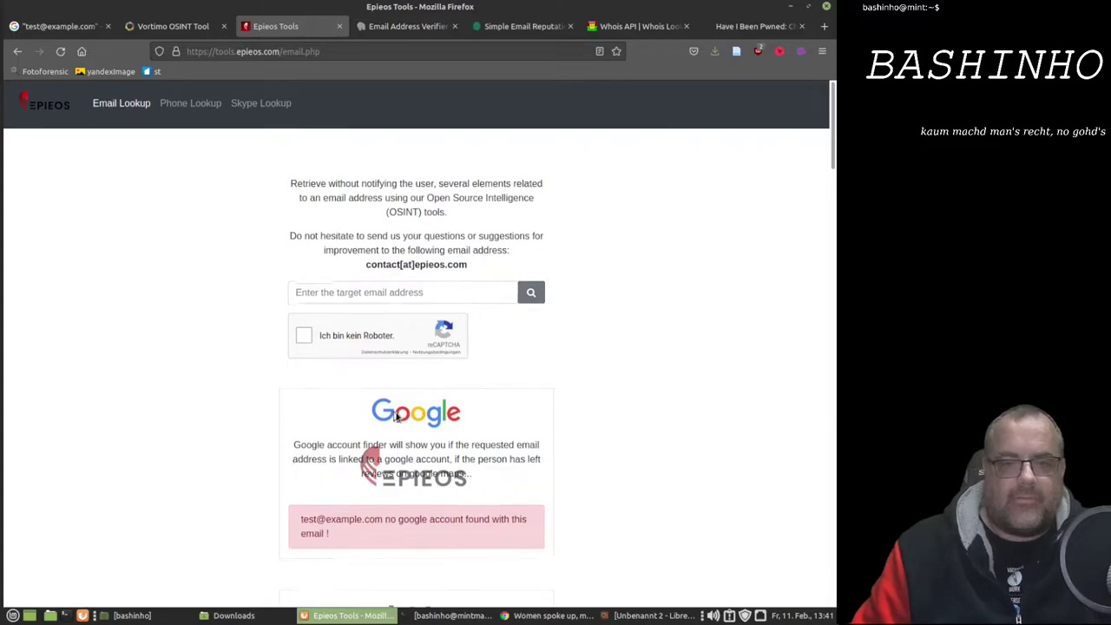
Scroll through Epieos's holehe, Skype and LinkedIn findings for the address
scroll(396, 417, "down", 1)
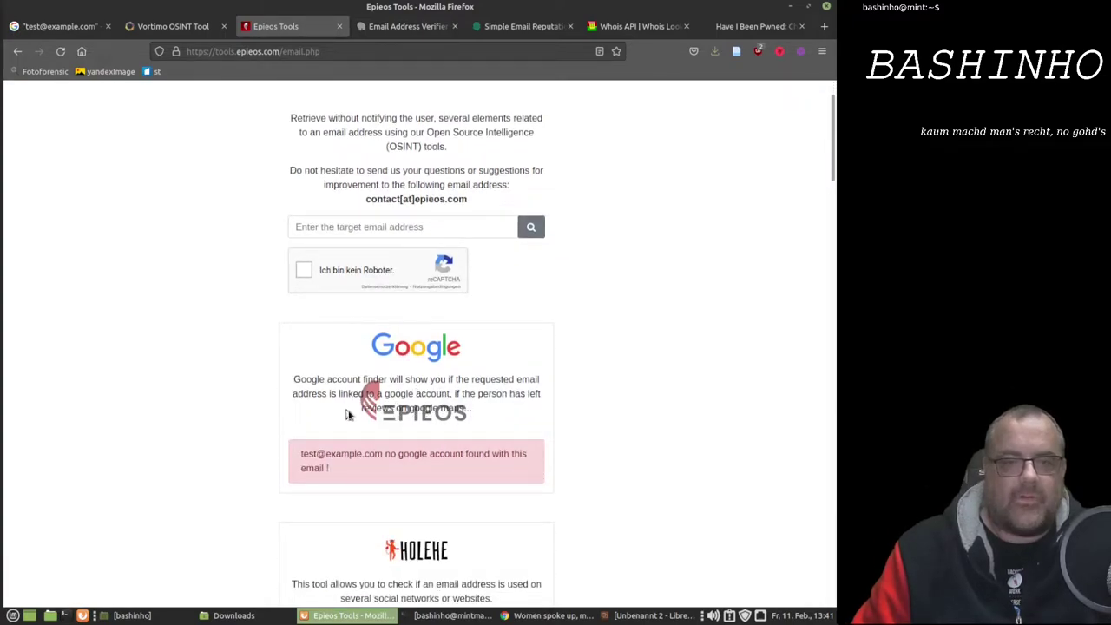
scroll(347, 415, "down", 2)
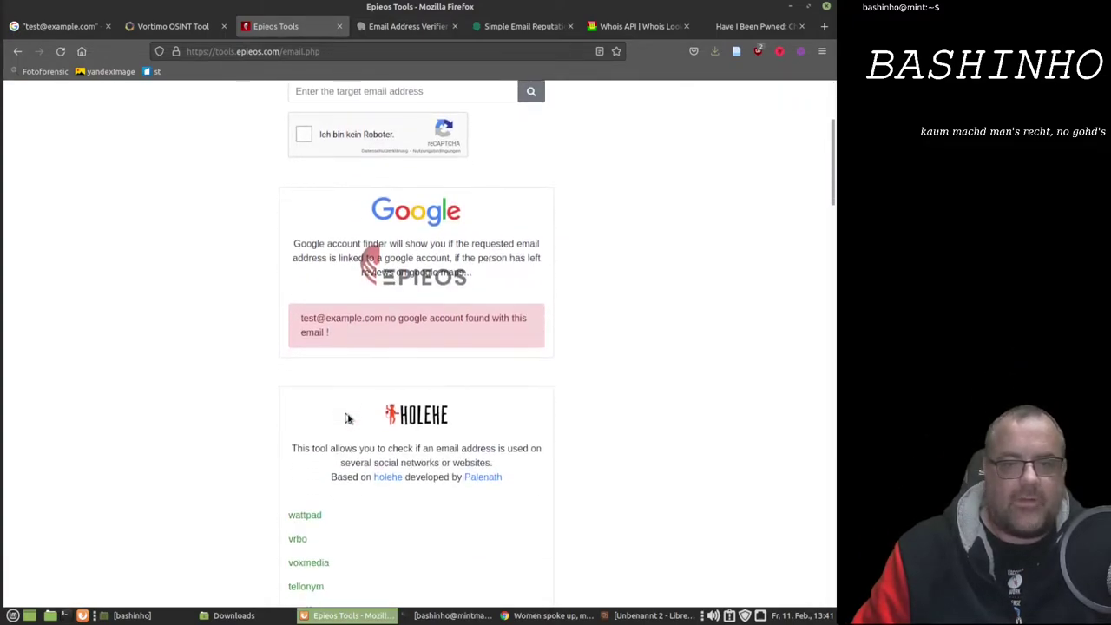
scroll(347, 419, "down", 1)
scroll(347, 418, "down", 2)
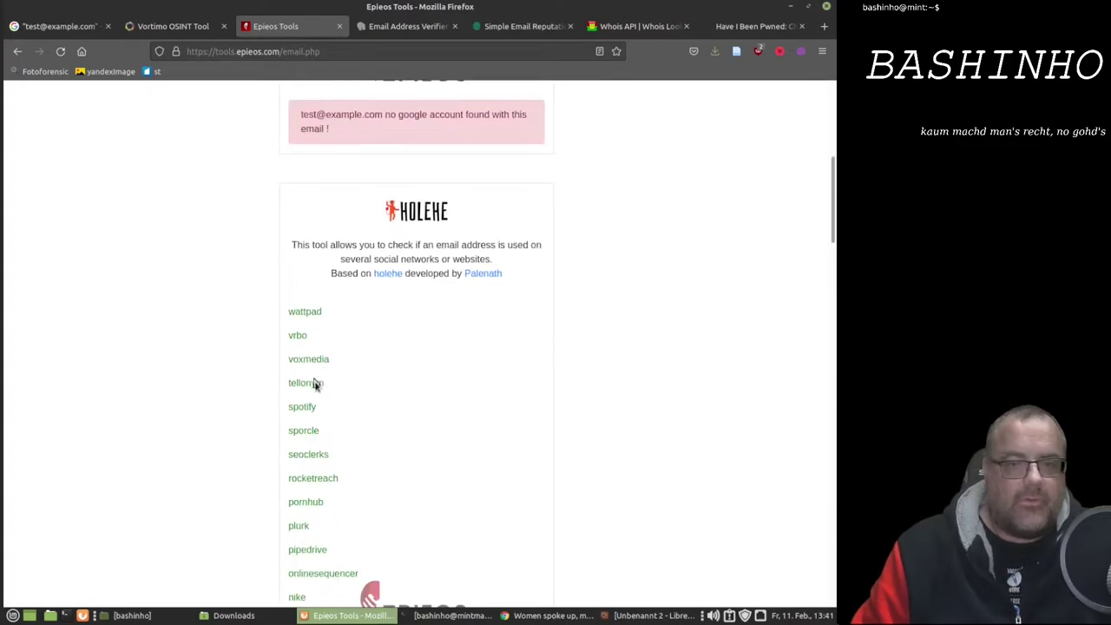
scroll(342, 544, "down", 2)
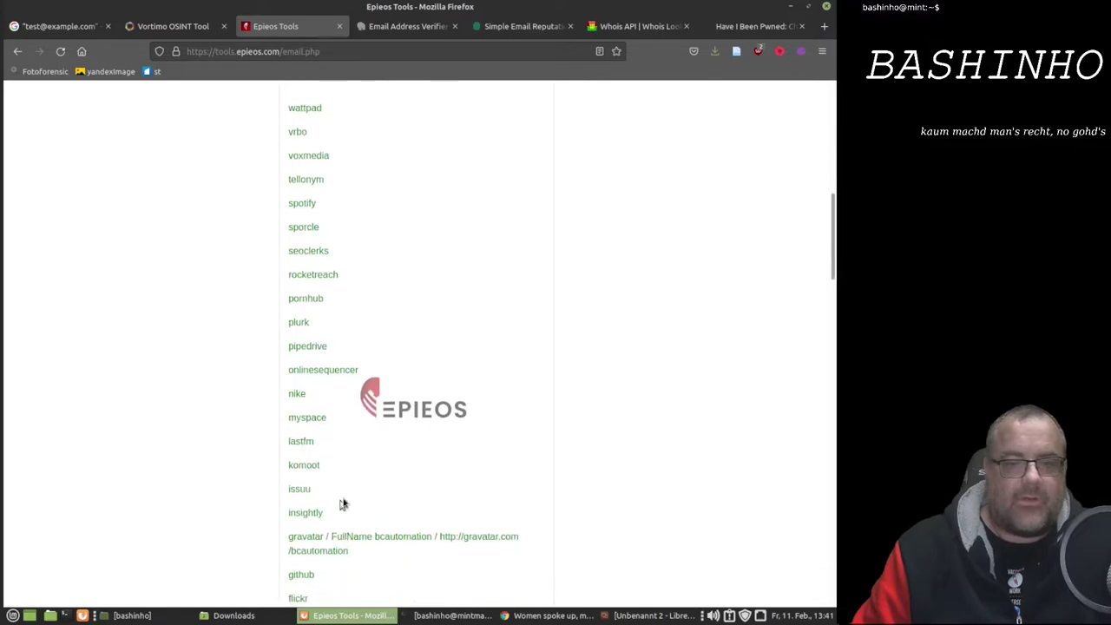
scroll(343, 499, "down", 3)
scroll(345, 492, "down", 2)
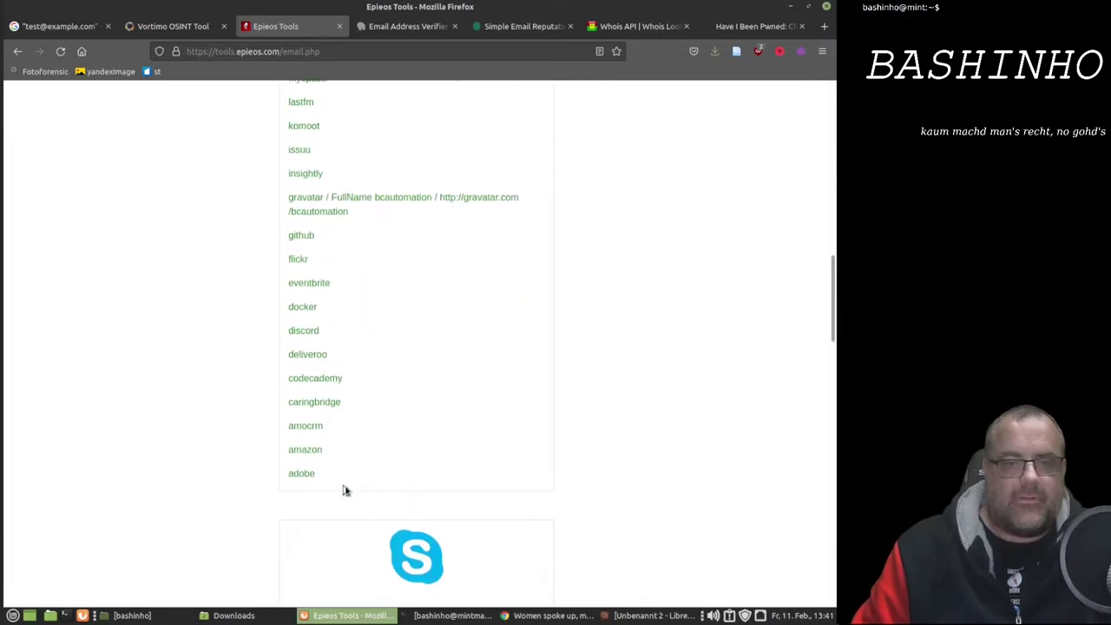
scroll(344, 491, "down", 1)
scroll(344, 489, "down", 2)
scroll(345, 487, "down", 2)
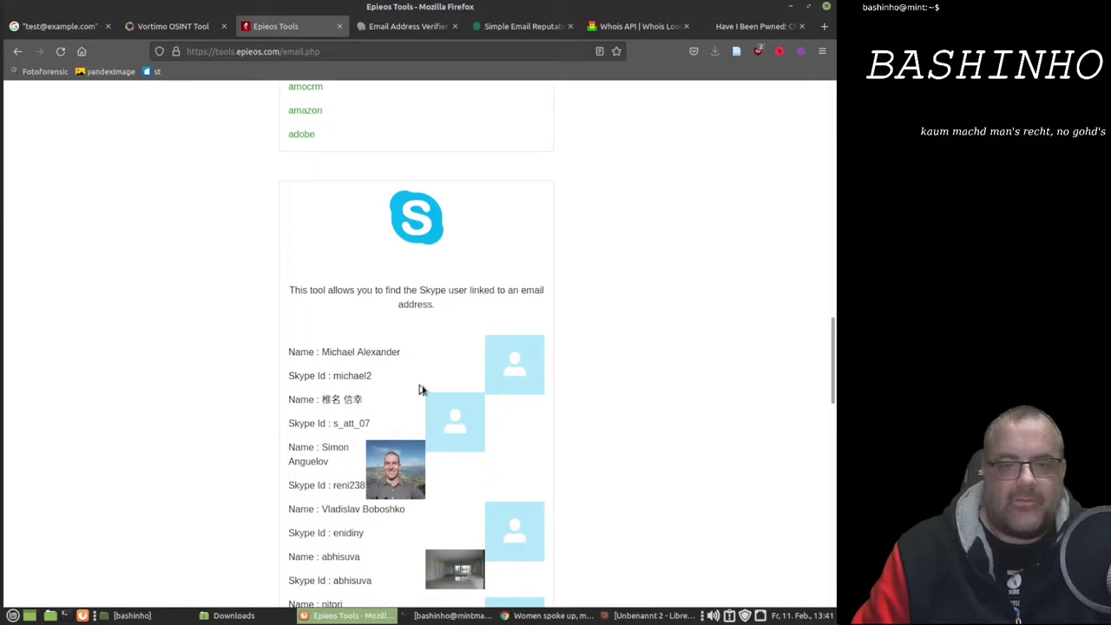
scroll(419, 389, "down", 1)
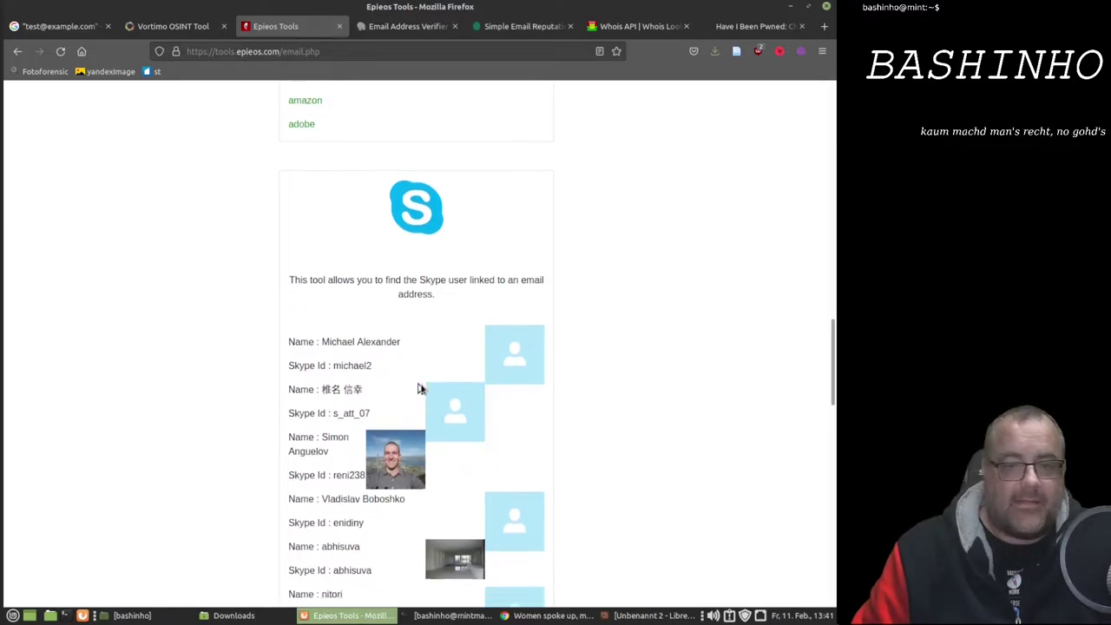
scroll(420, 389, "down", 2)
scroll(420, 389, "down", 3)
scroll(420, 389, "down", 2)
scroll(419, 389, "down", 3)
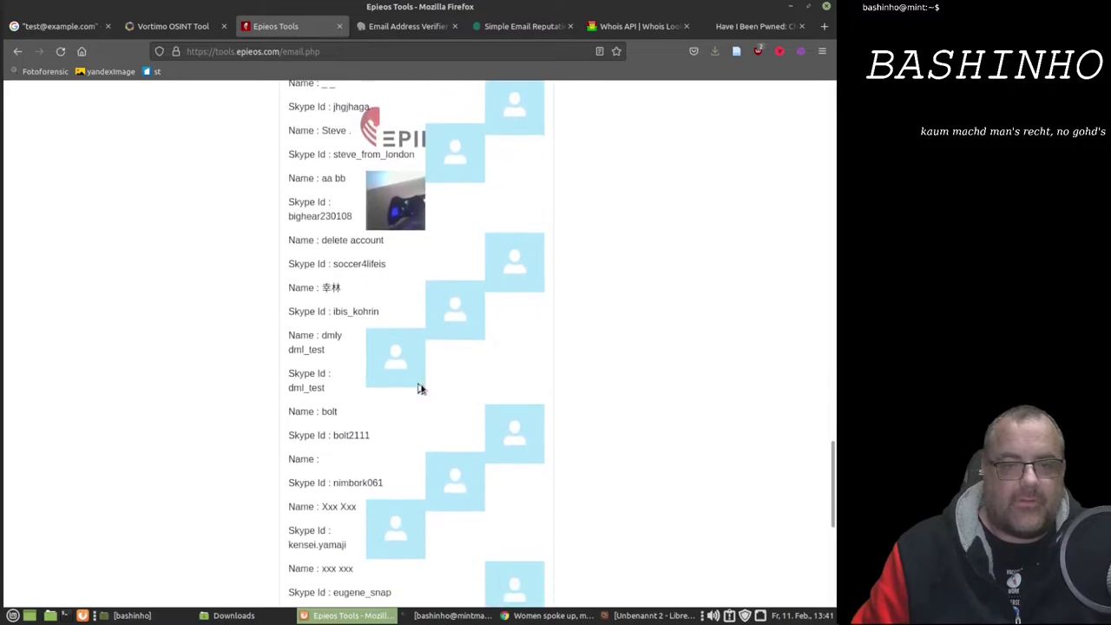
scroll(419, 389, "down", 1)
scroll(420, 389, "down", 3)
scroll(420, 389, "down", 2)
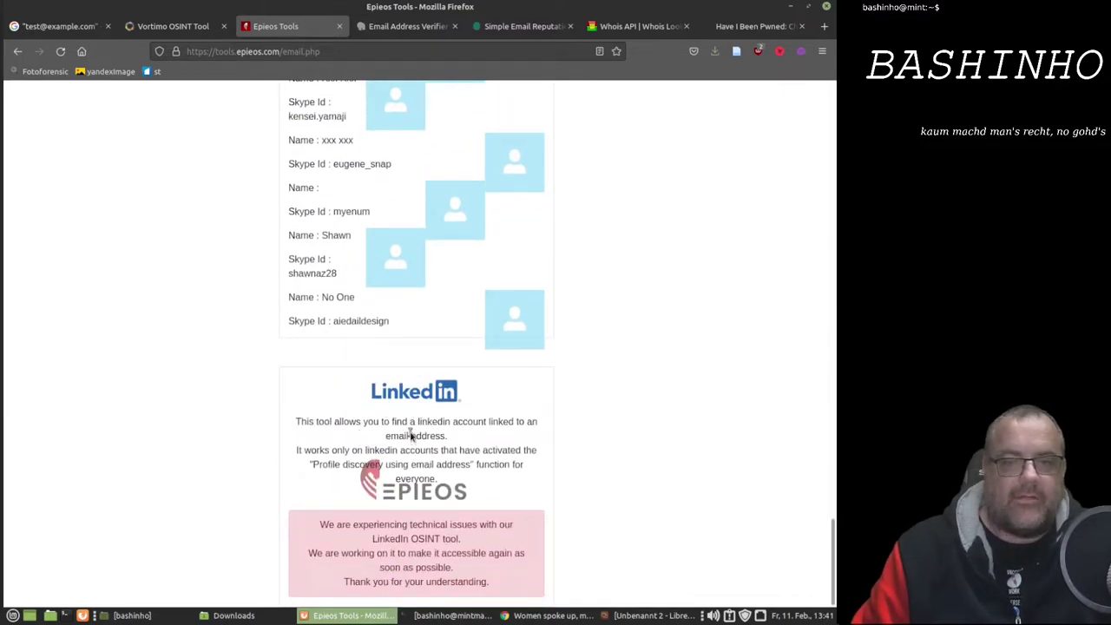
scroll(398, 425, "up", 5)
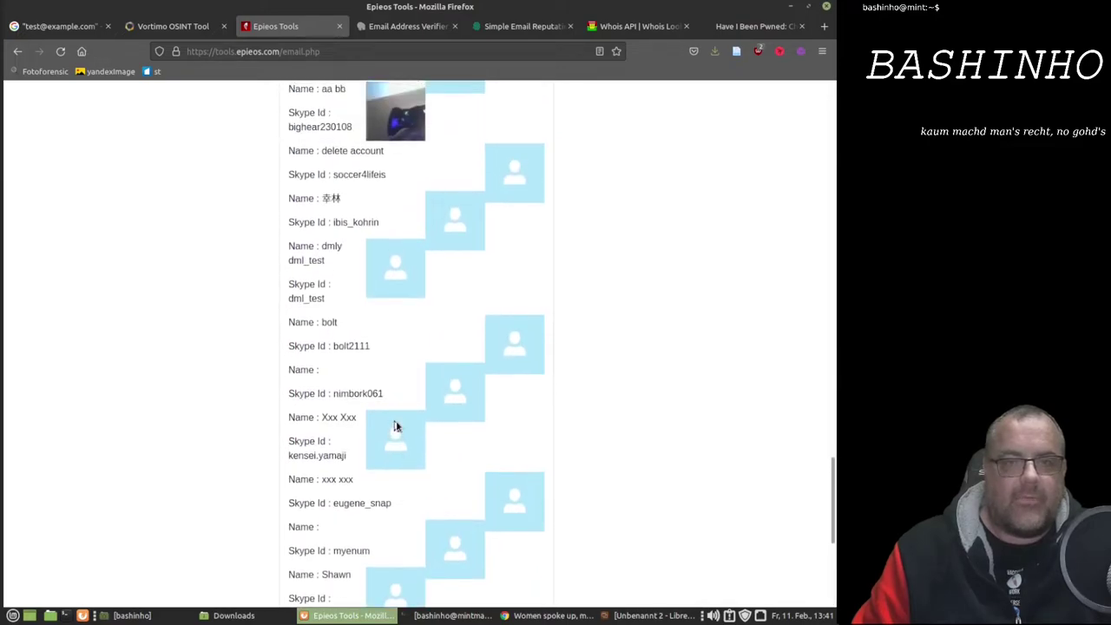
scroll(397, 426, "up", 2)
scroll(396, 424, "up", 2)
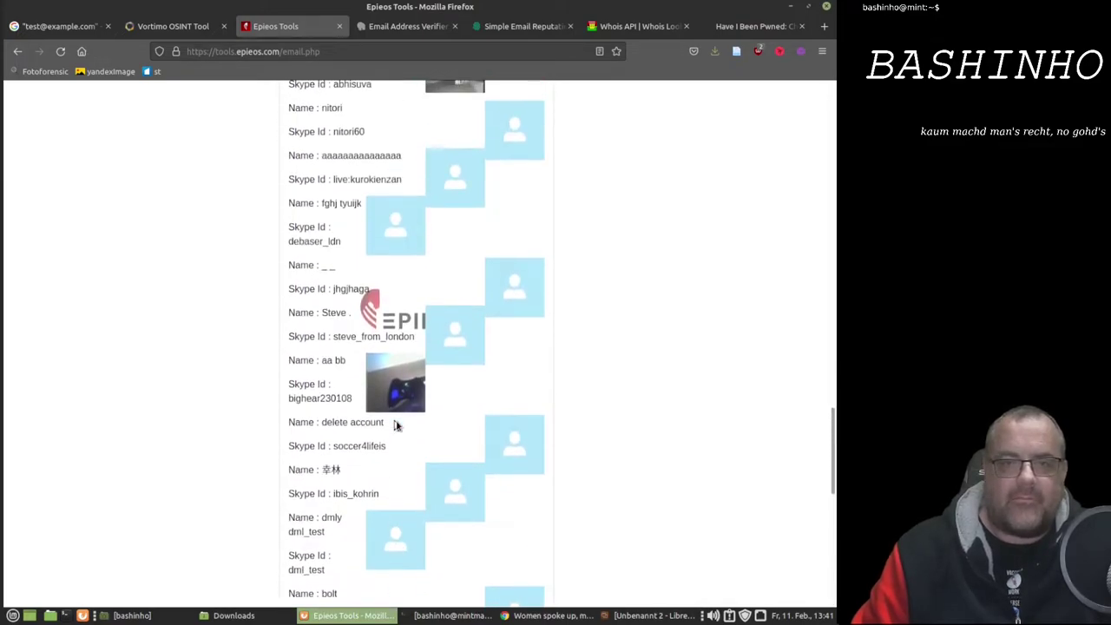
scroll(395, 424, "up", 5)
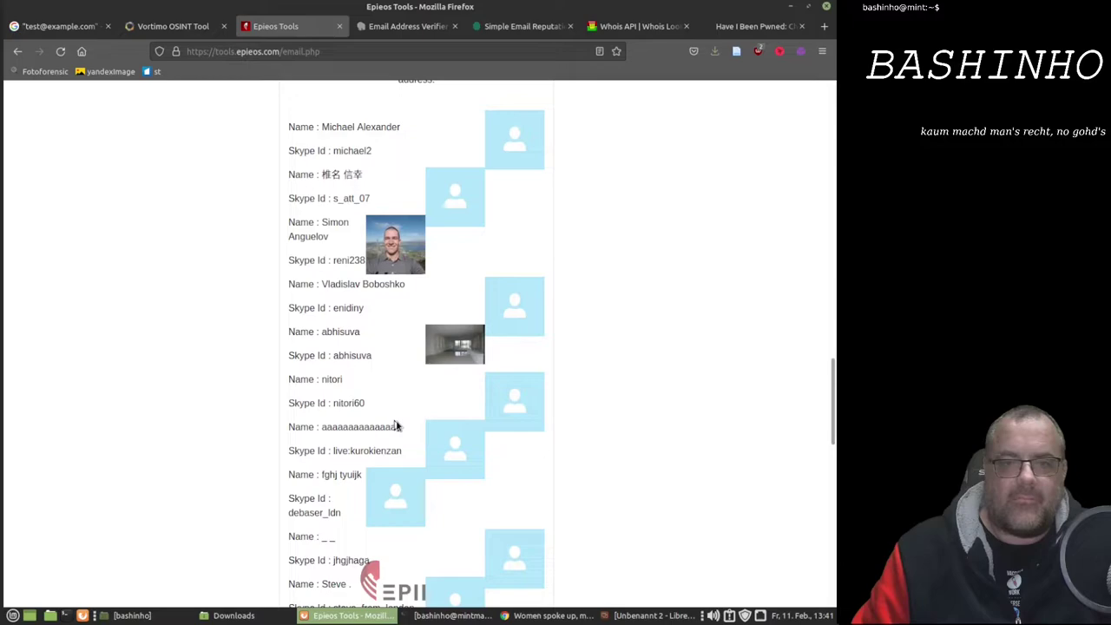
scroll(397, 426, "up", 3)
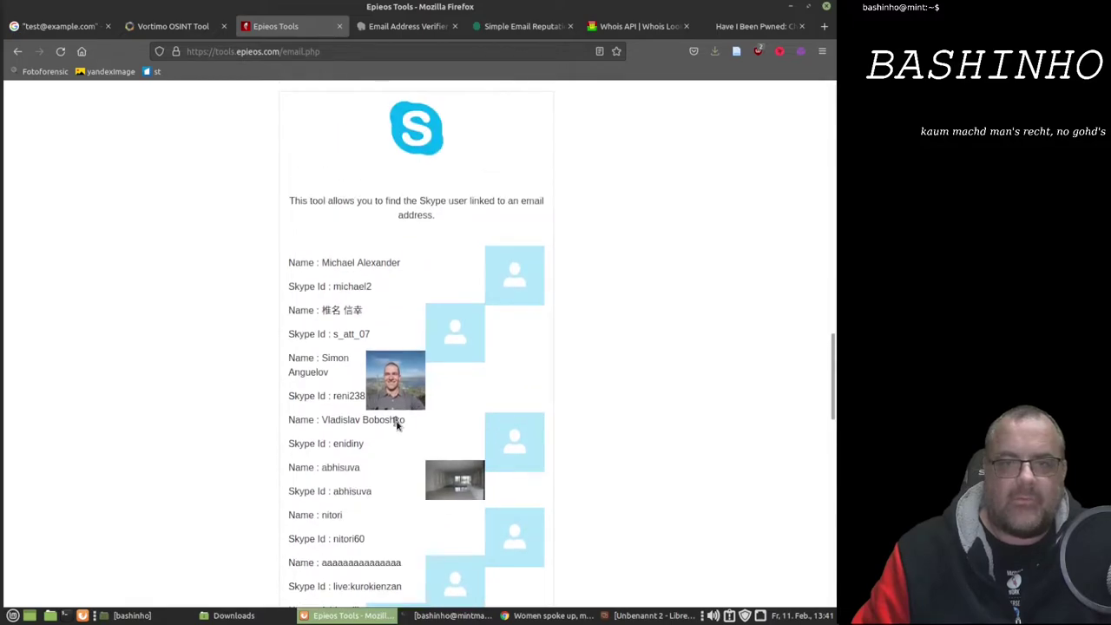
scroll(396, 425, "up", 5)
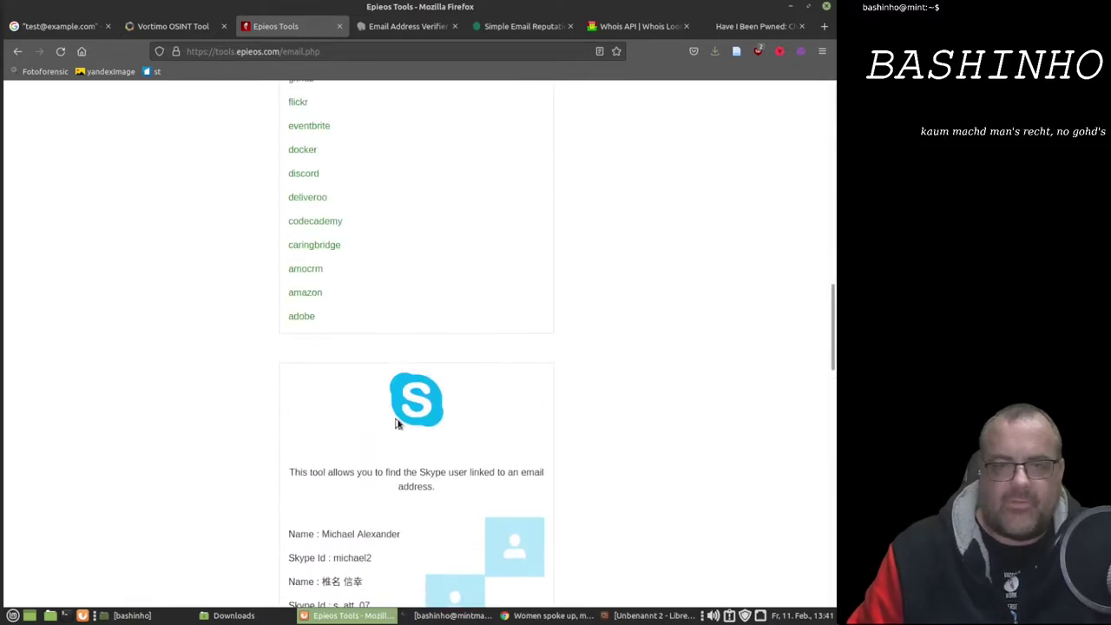
scroll(397, 425, "up", 15)
scroll(395, 419, "up", 8)
scroll(395, 419, "up", 4)
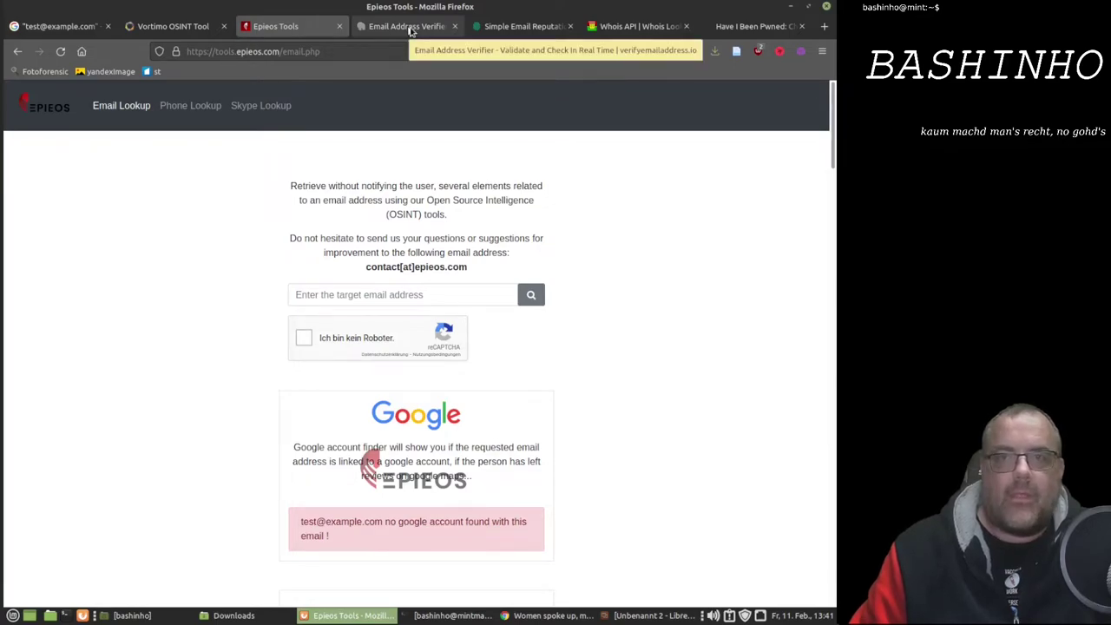
left_click(49, 28)
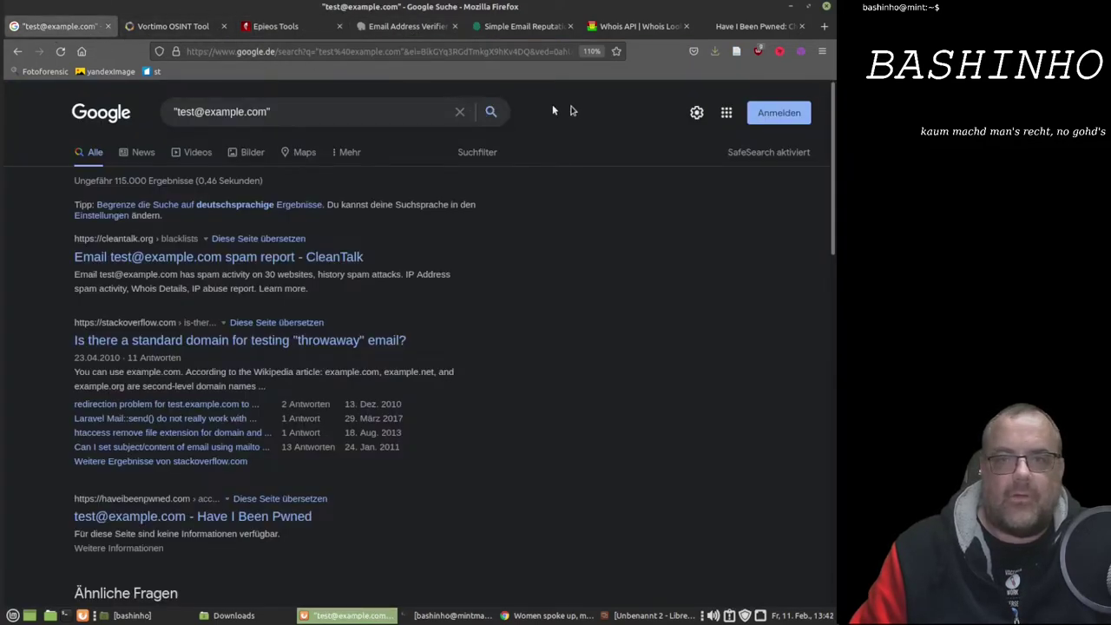
left_click(779, 113)
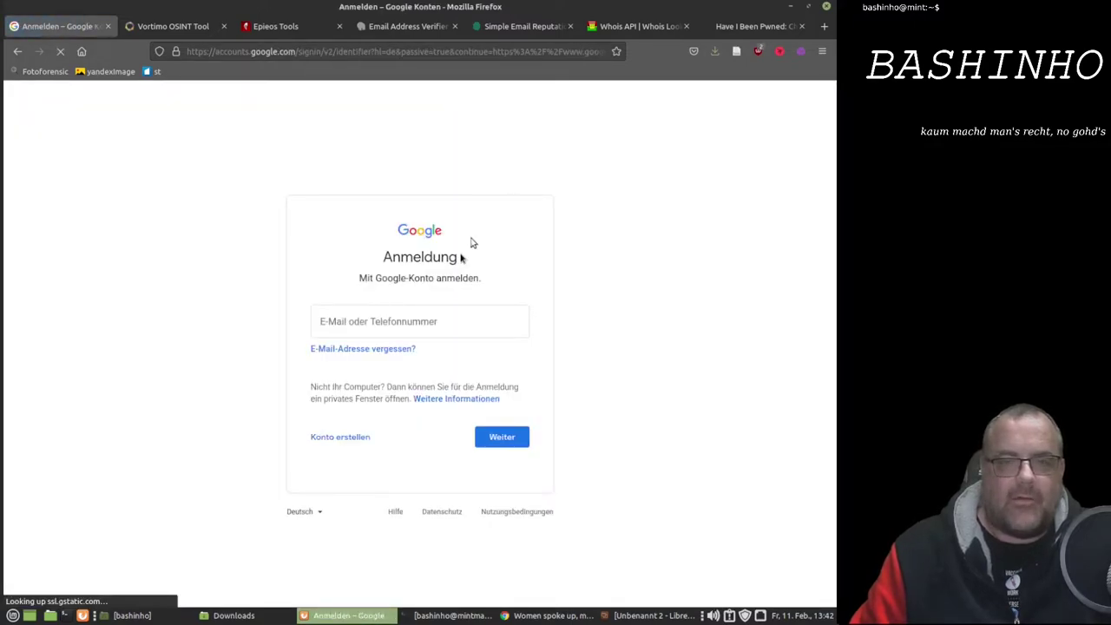
left_click(423, 322)
type("t")
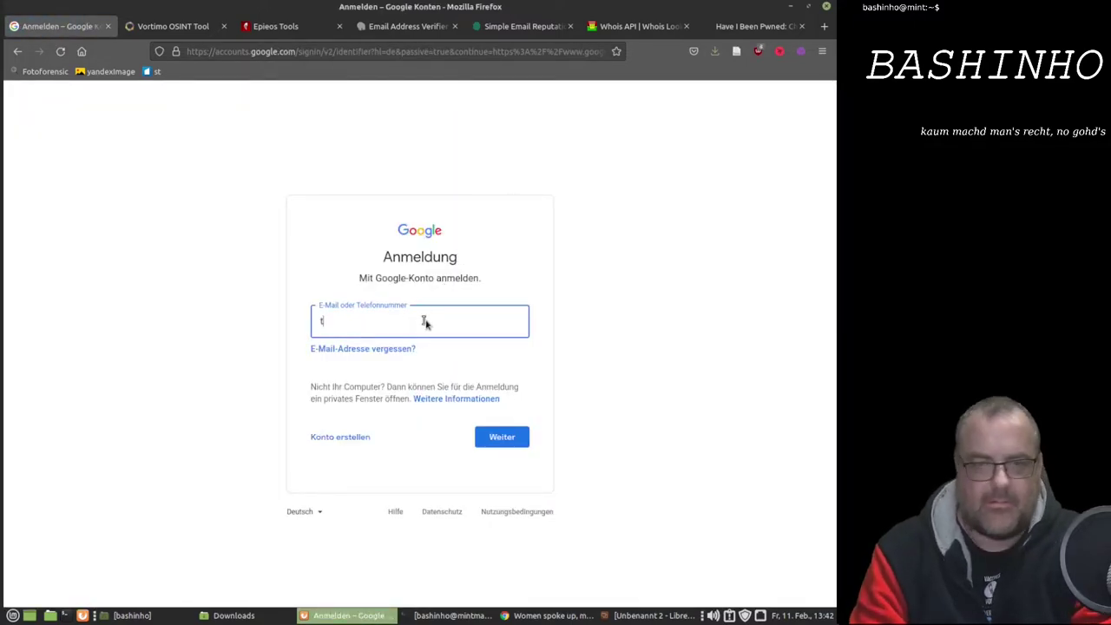
type("est@")
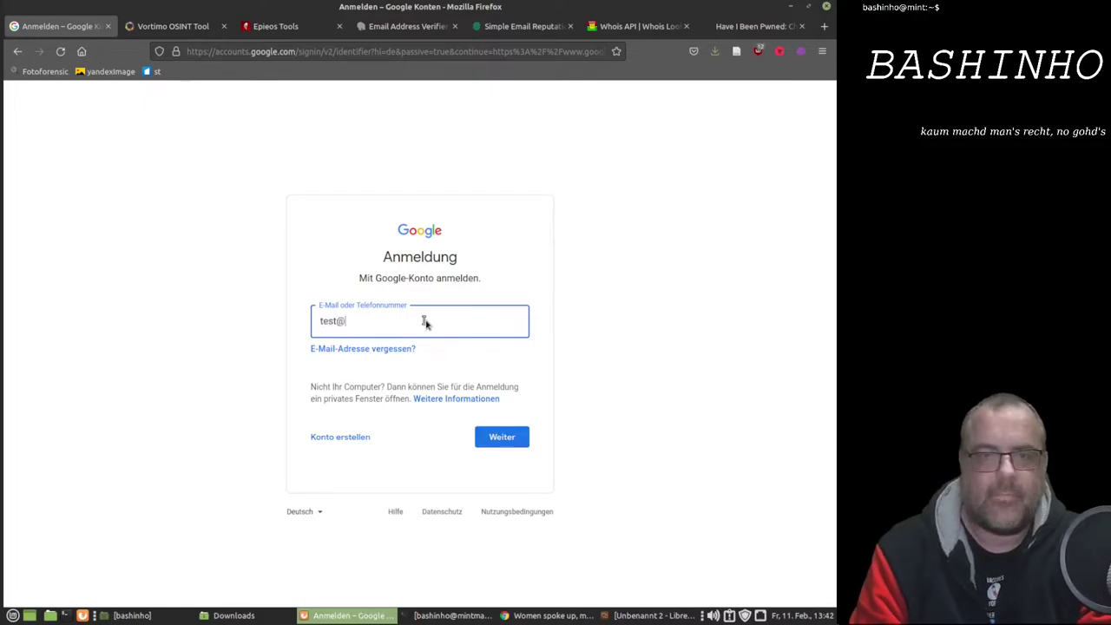
type("example.c")
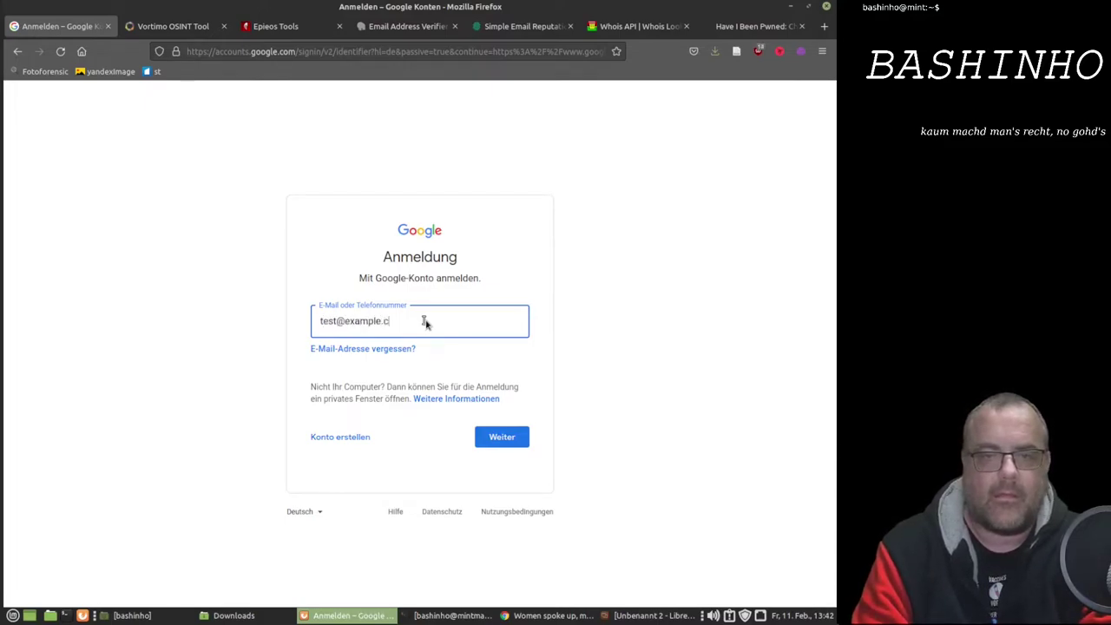
type("om")
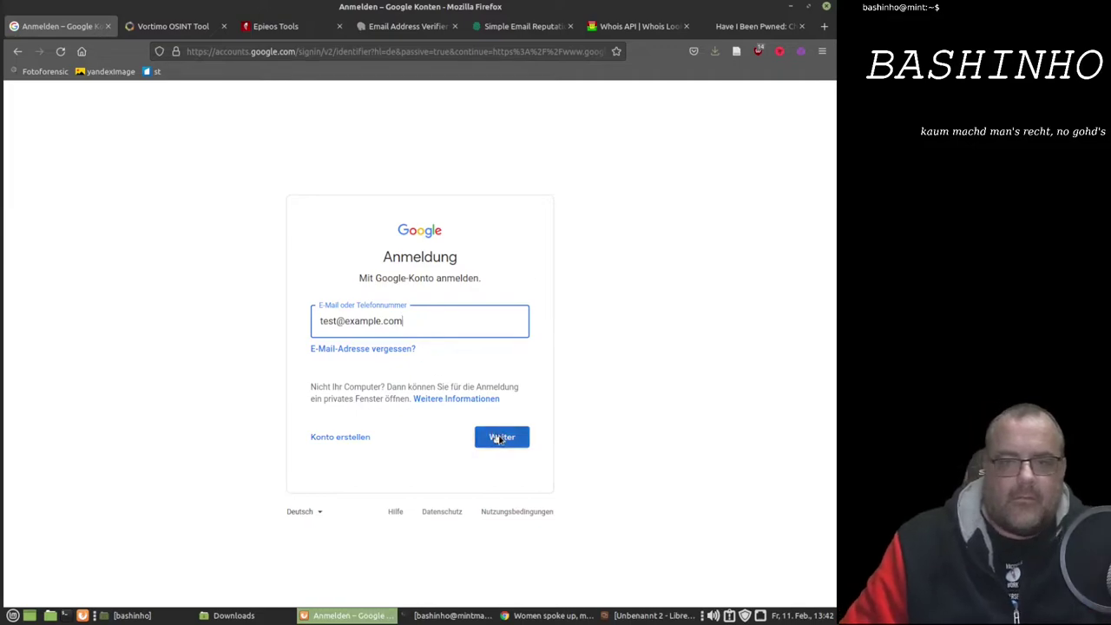
left_click(499, 438)
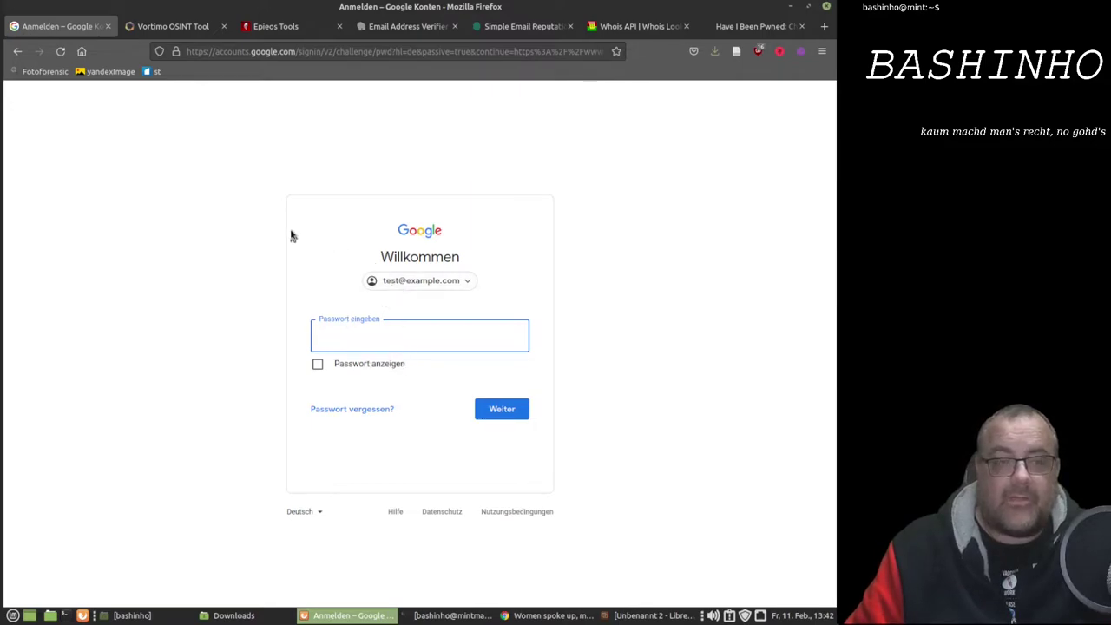
Go back, insert 98797 into the address's domain, and resubmit to get 'account not found'
left_click(17, 55)
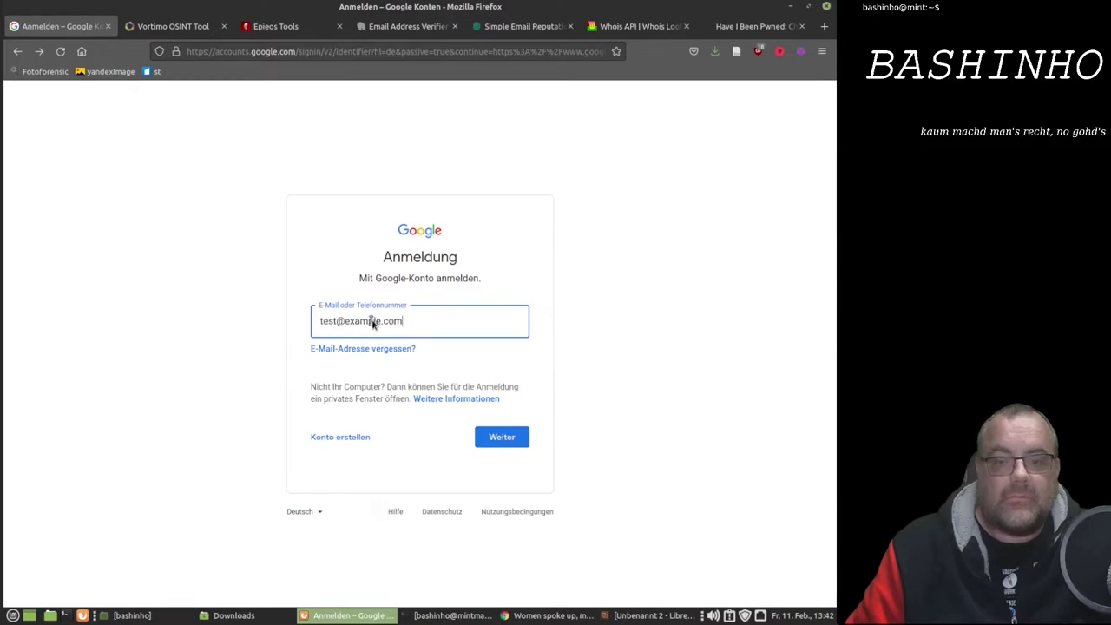
left_click(372, 321)
type("98797")
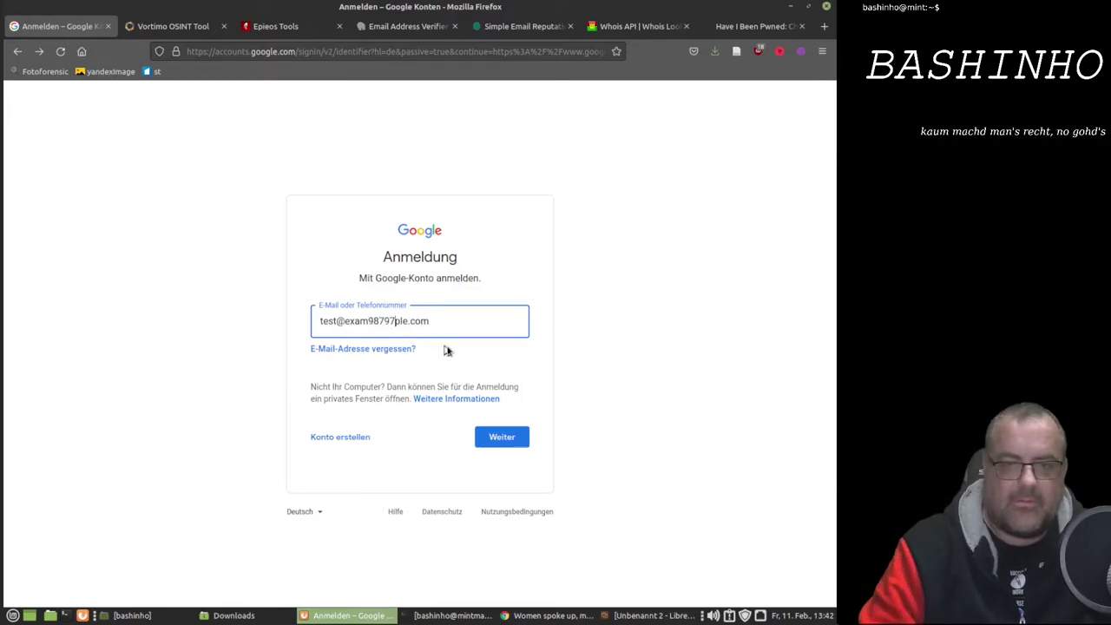
left_click(504, 438)
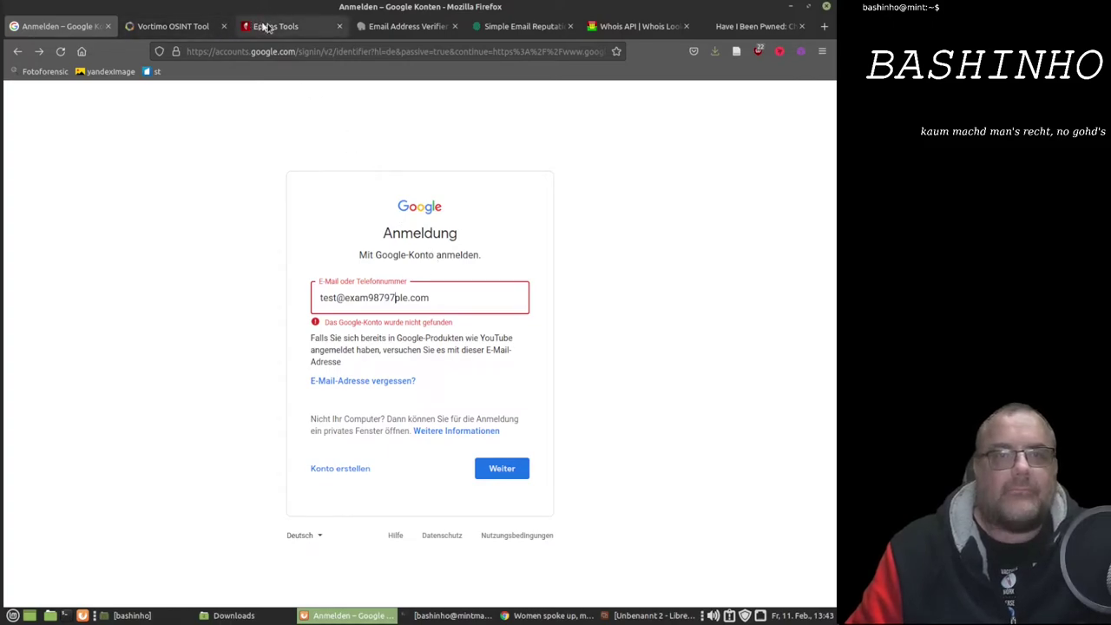
left_click(399, 26)
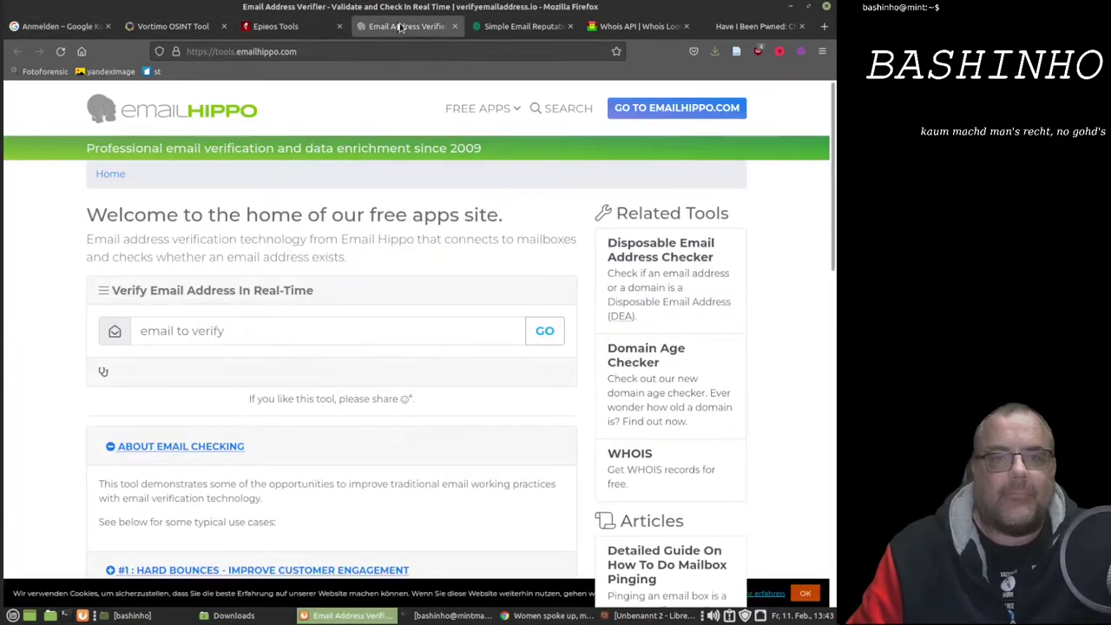
left_click(243, 333)
type("te")
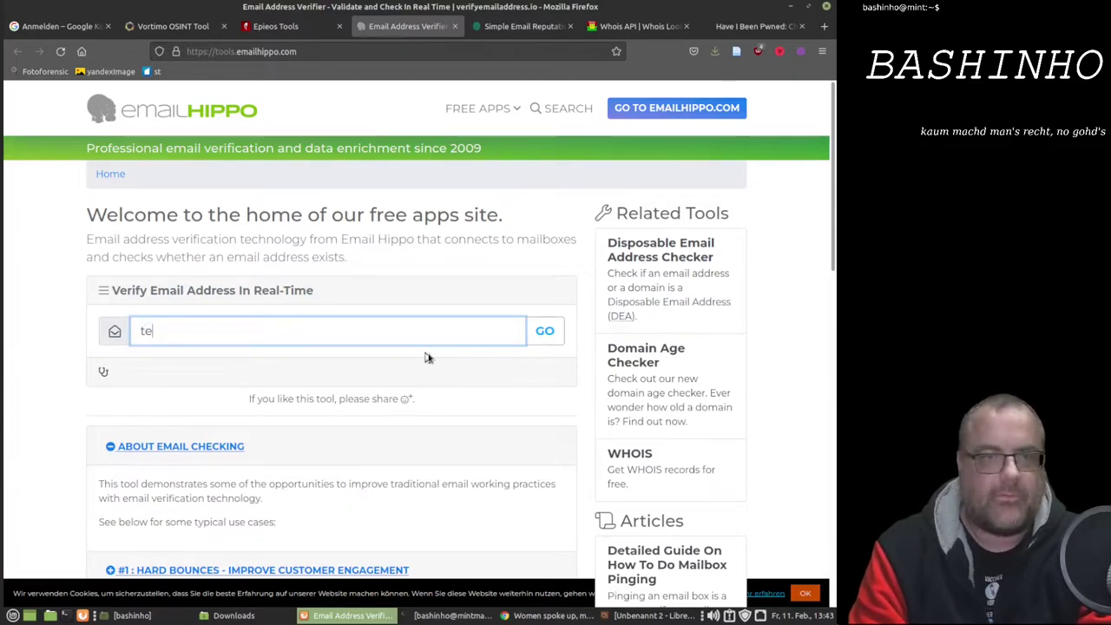
type("st")
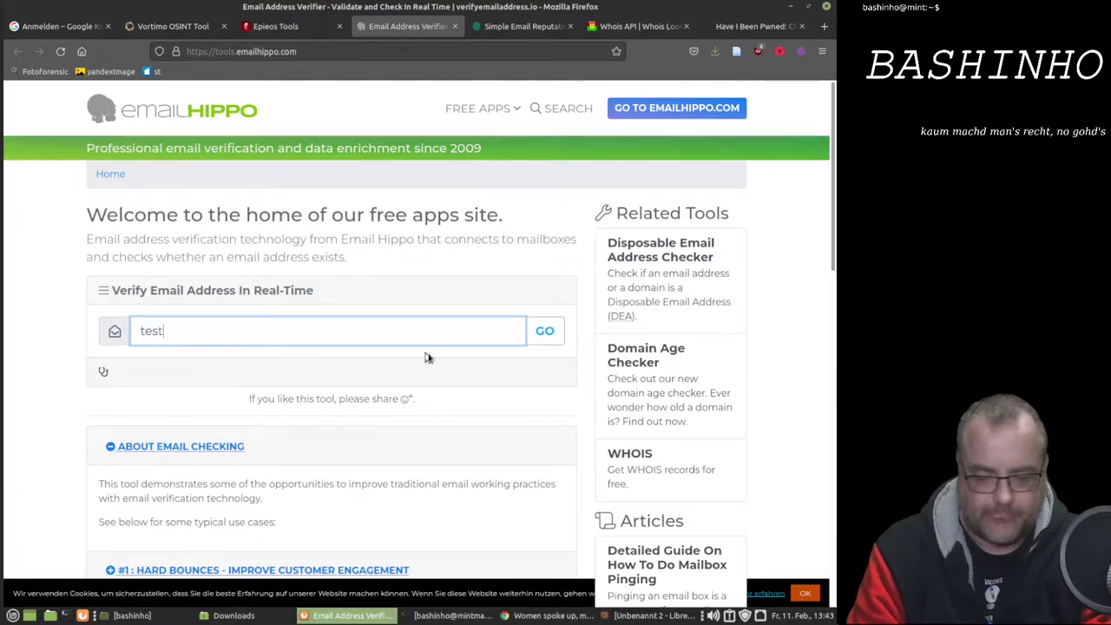
type("@")
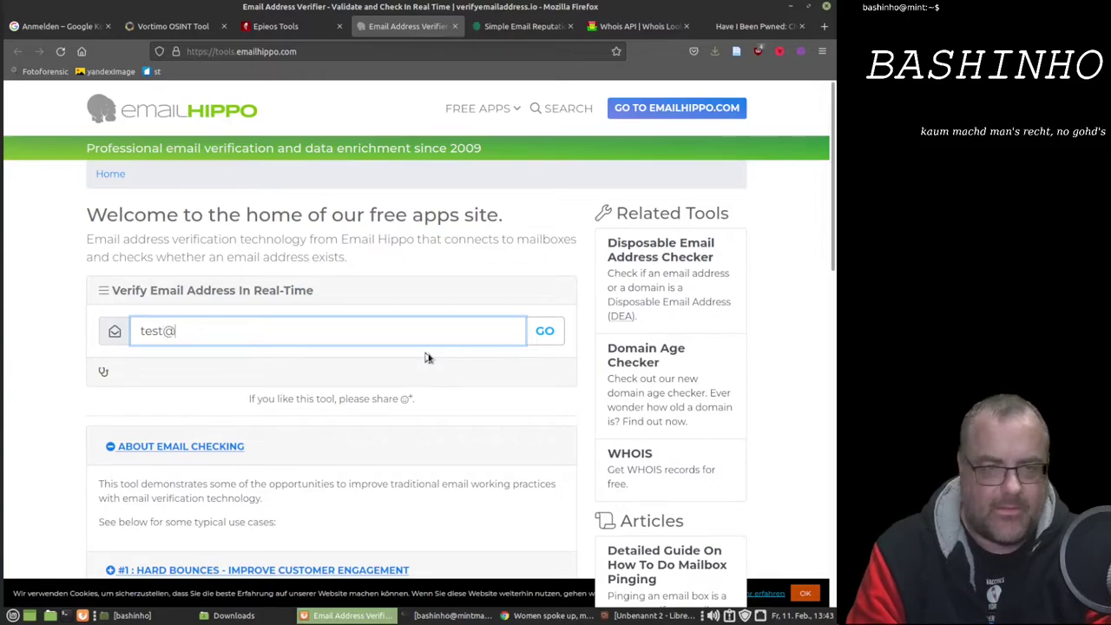
type("examp")
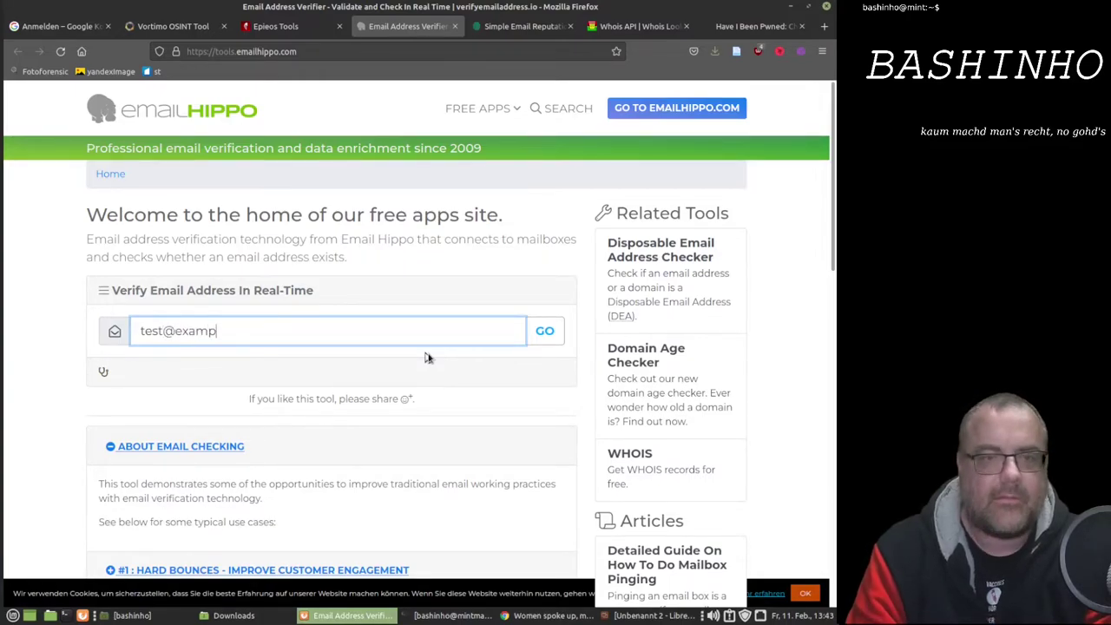
type("le.com")
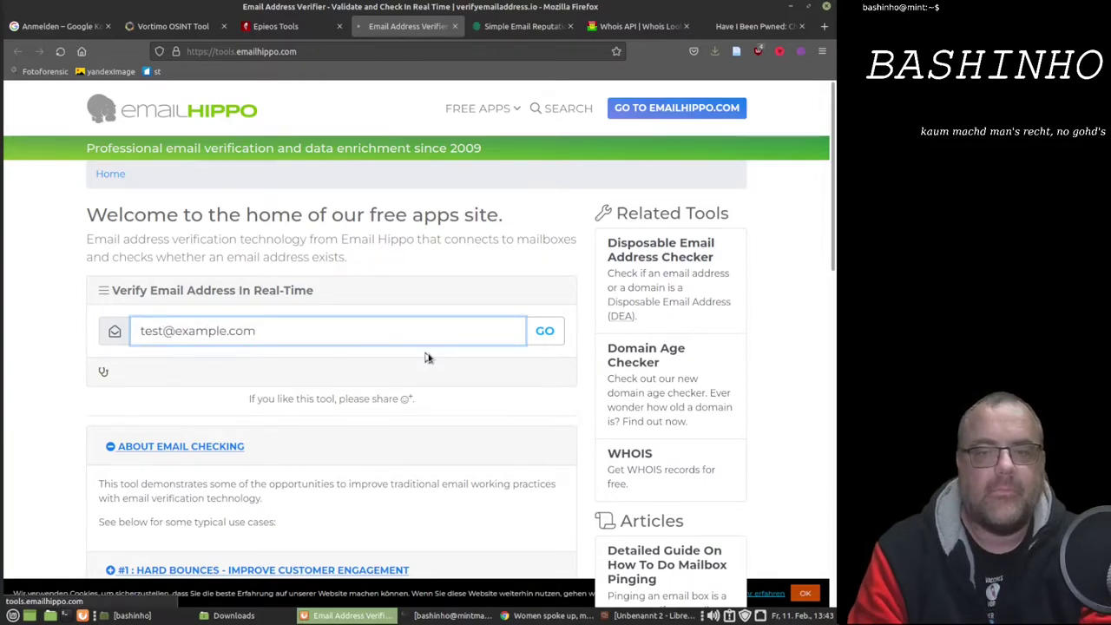
key("Return")
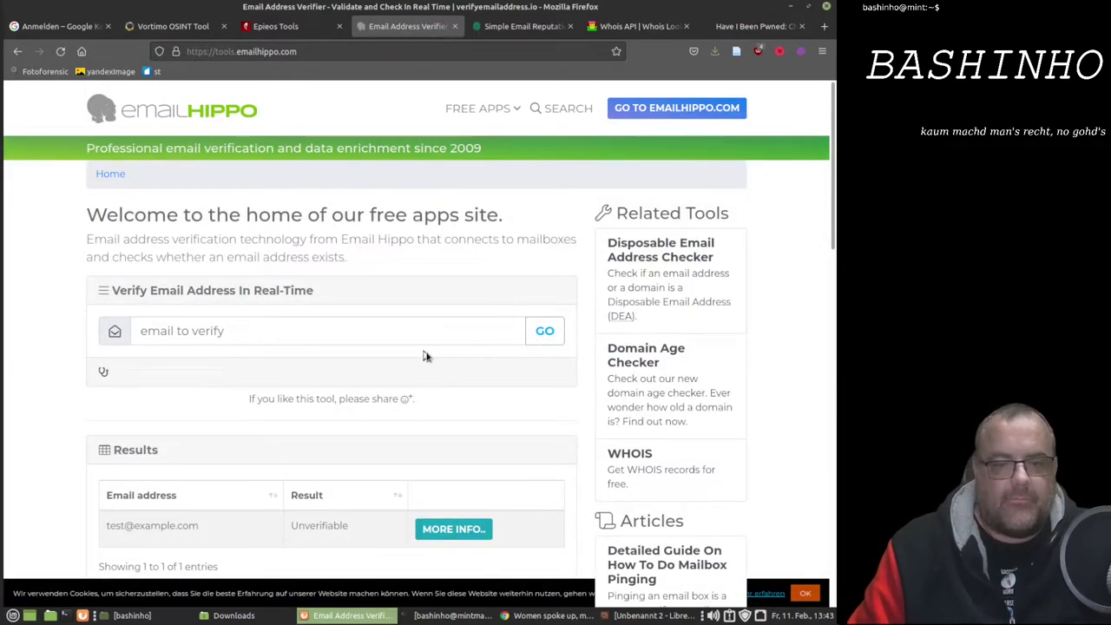
scroll(424, 359, "down", 3)
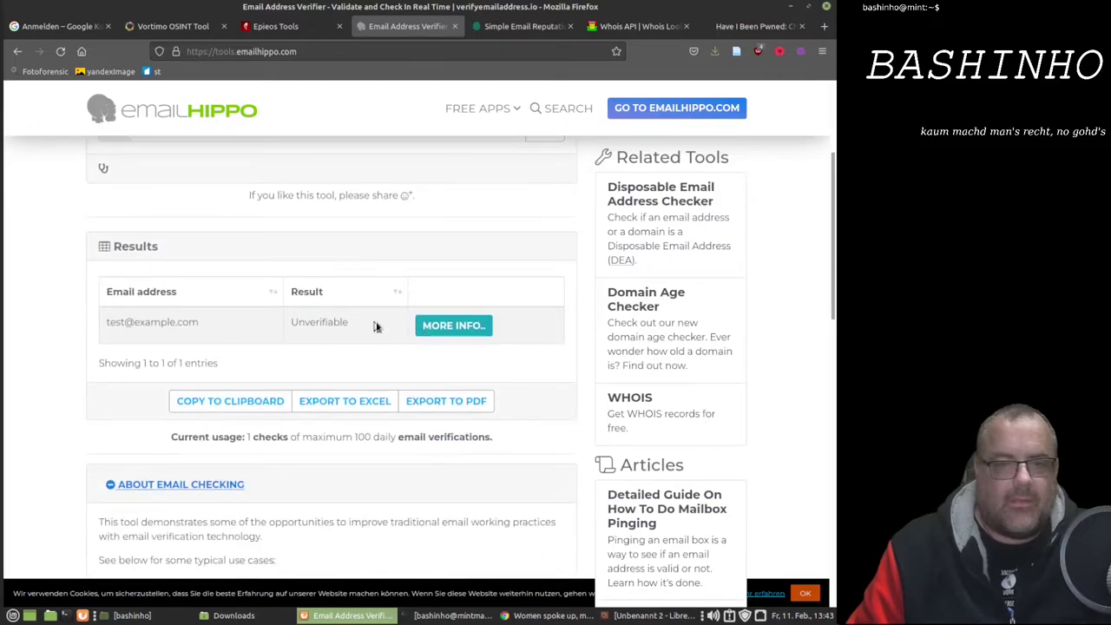
triple_click(304, 319)
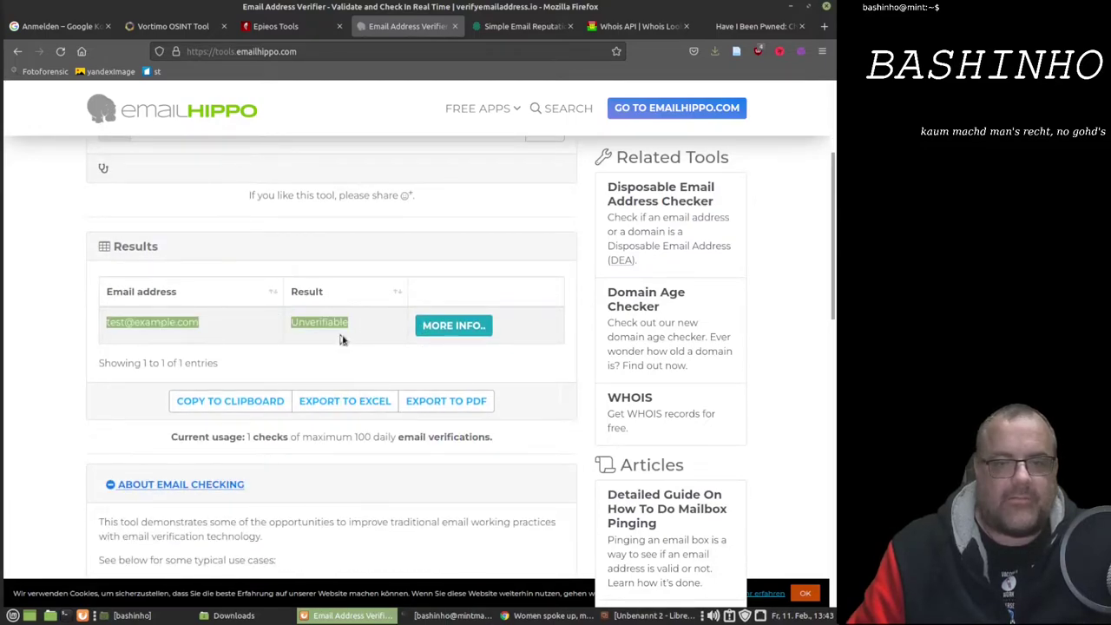
left_click(343, 338)
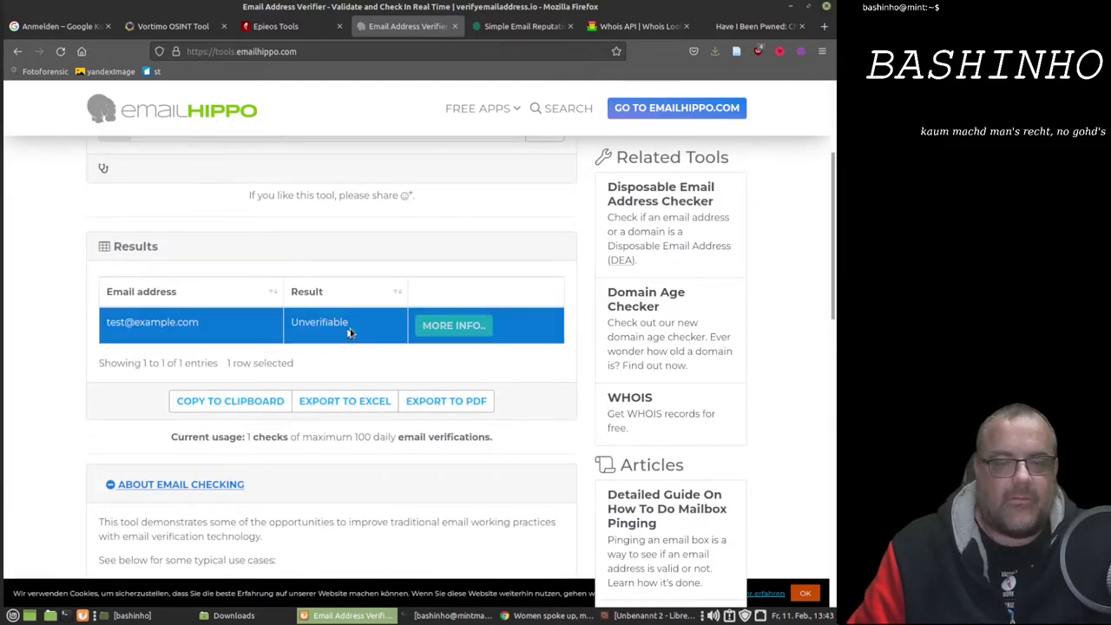
scroll(352, 323, "up", 3)
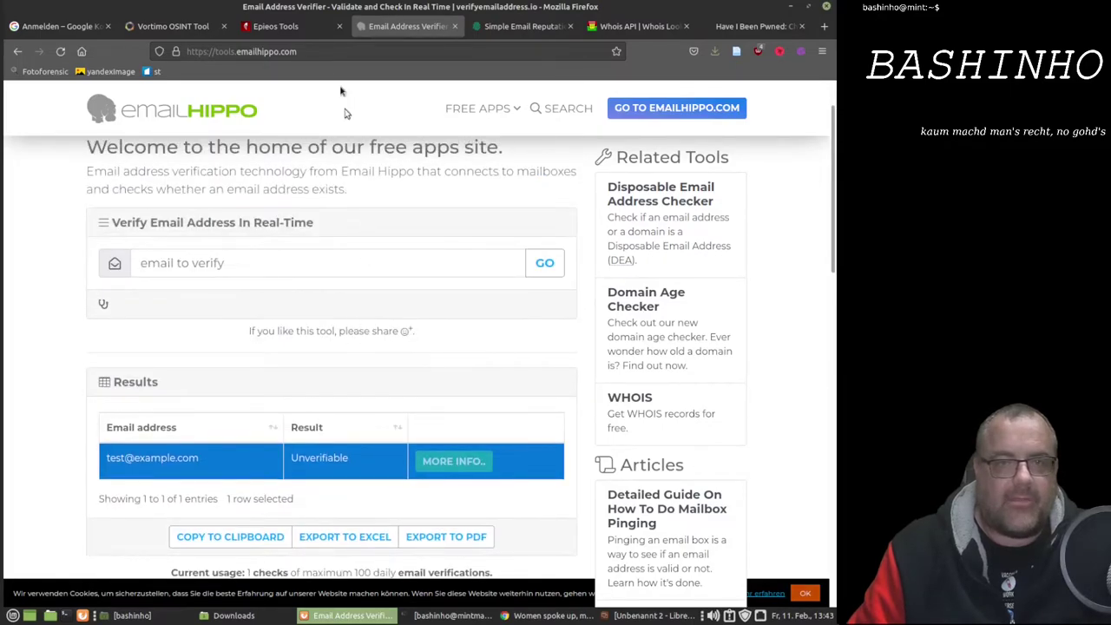
left_click(503, 27)
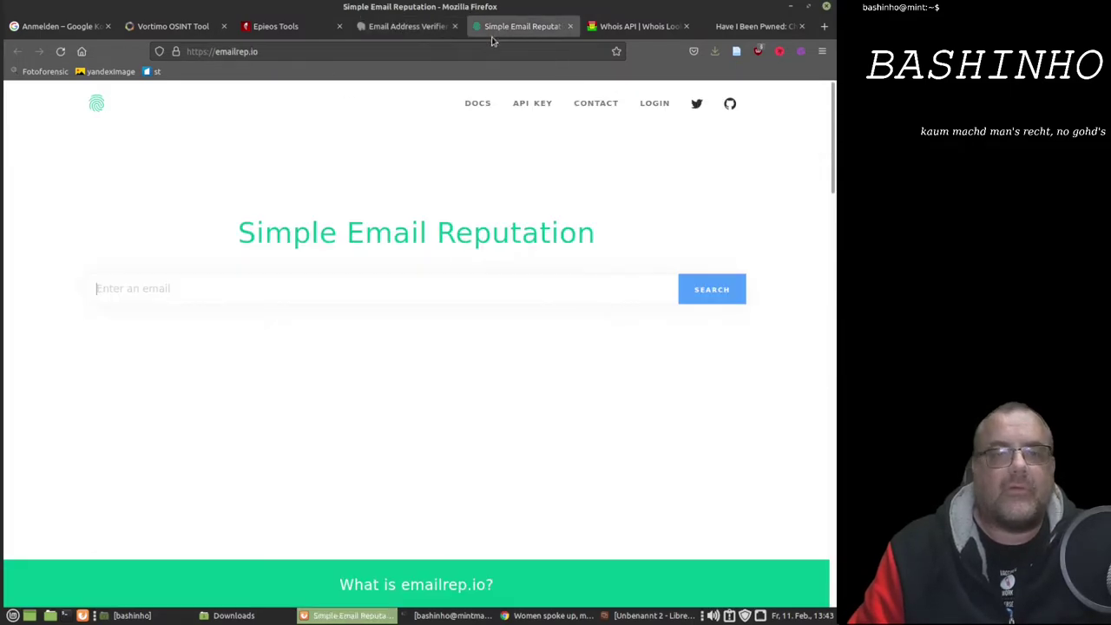
left_click(267, 287)
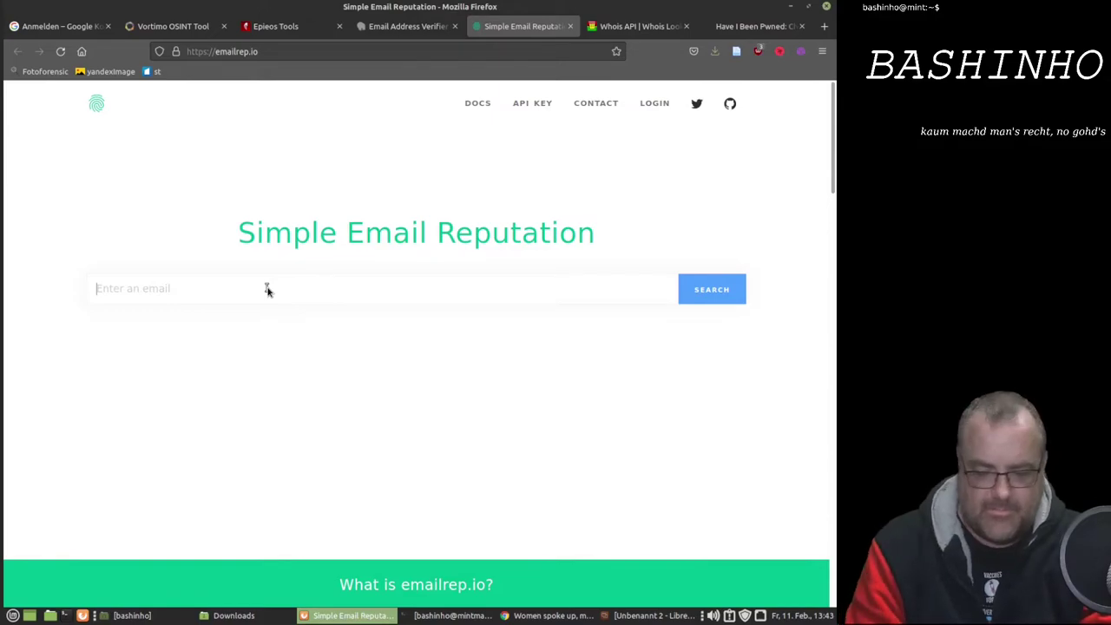
type("tesst")
key("BackSpace")
key("BackSpace")
type("t")
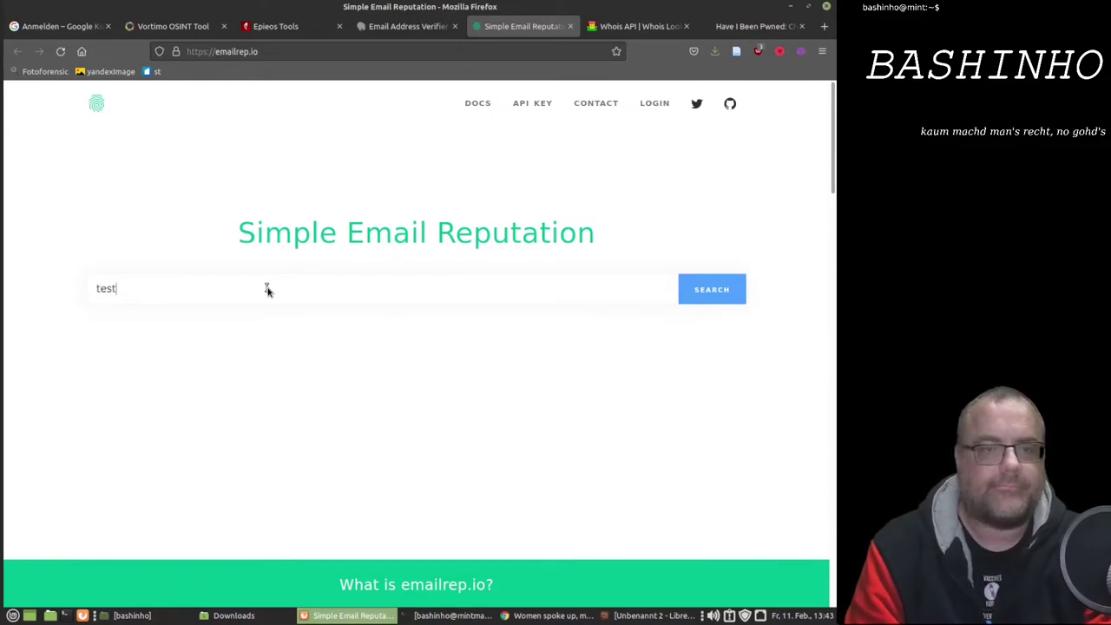
type("@example.com")
key("Return")
scroll(280, 307, "down", 3)
scroll(281, 307, "up", 1)
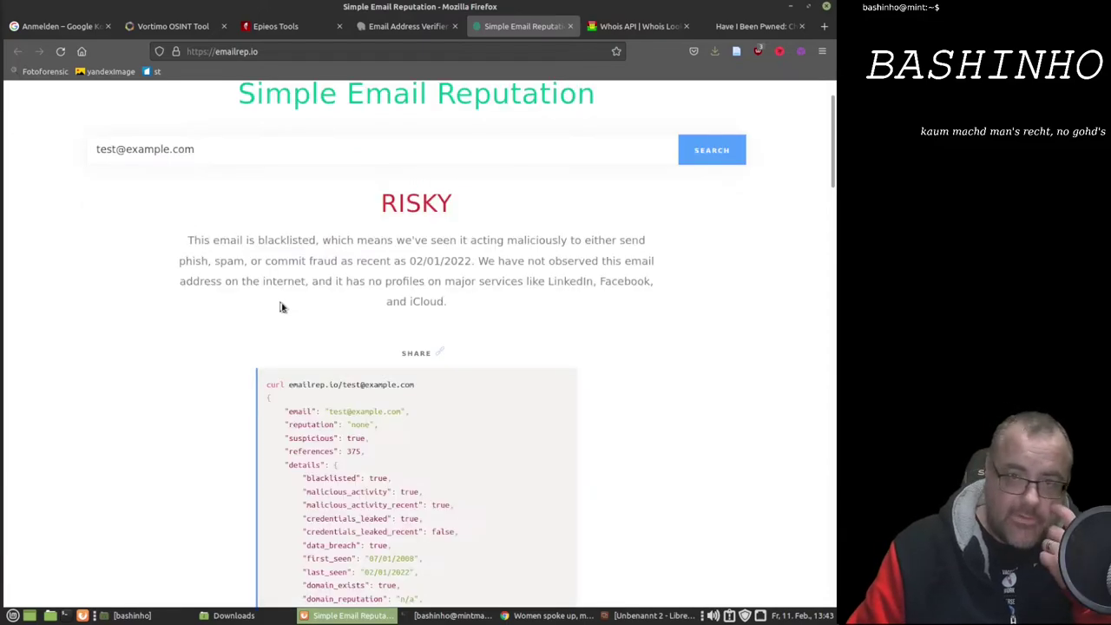
scroll(281, 310, "down", 3)
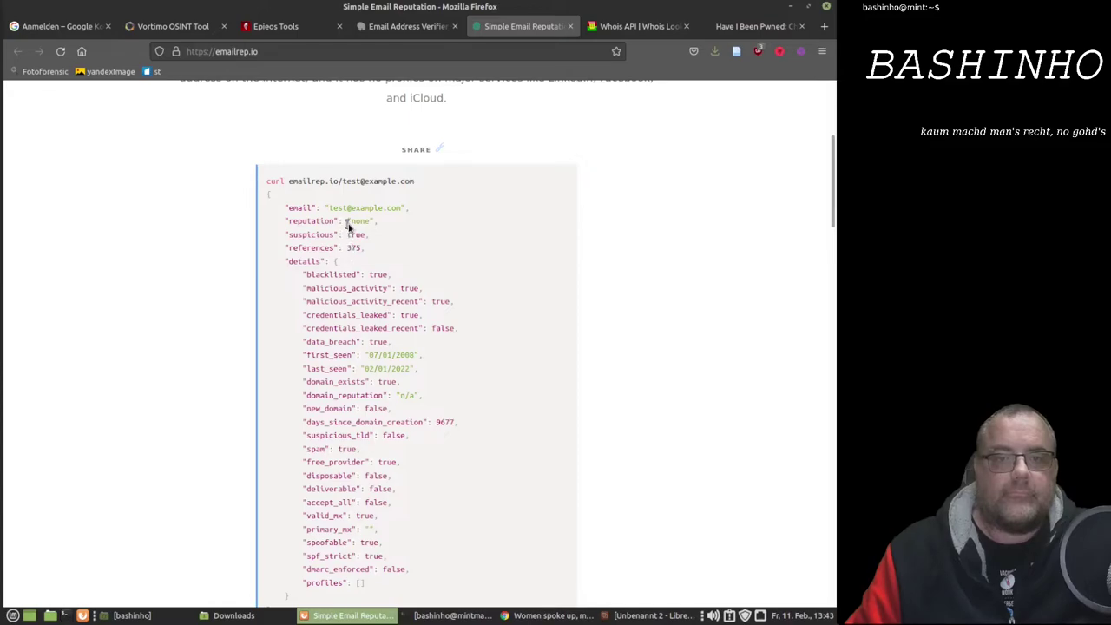
Highlight report values: reputation none, malicious_activity true, credentials_leaked_recent false, data_breach true, free_provider true
left_click_drag(348, 223, 379, 224)
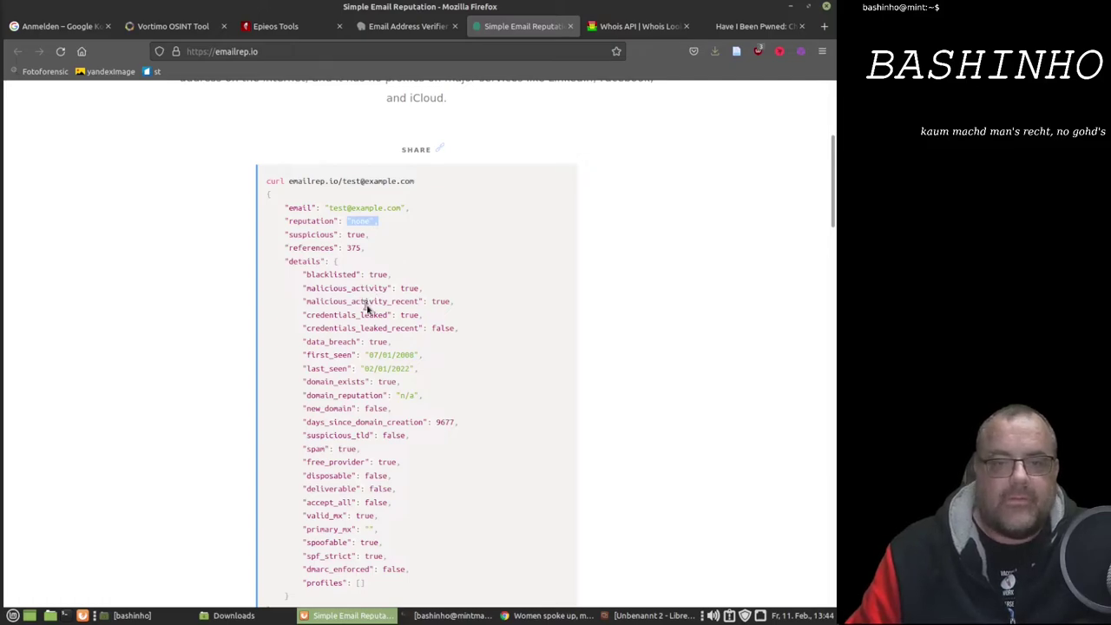
scroll(367, 282, "up", 3)
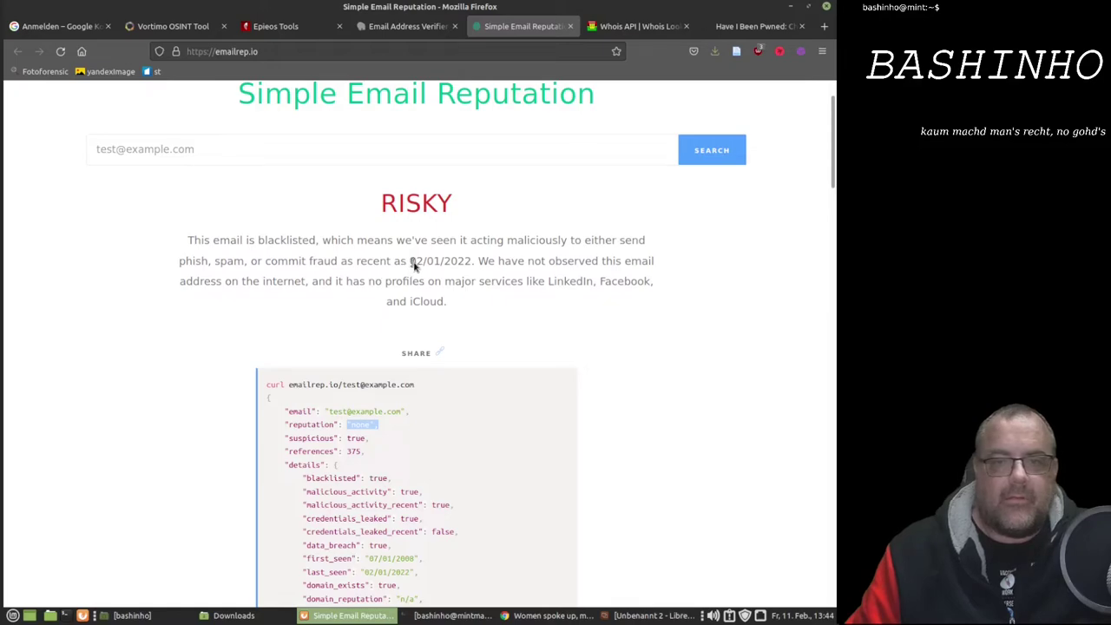
scroll(413, 267, "down", 5)
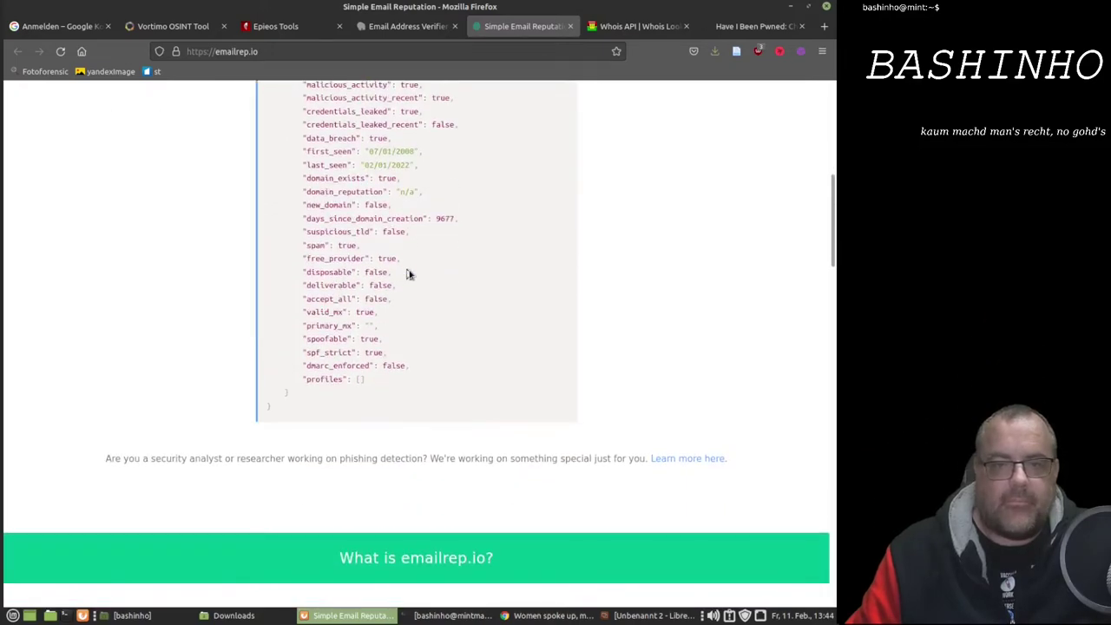
triple_click(335, 380)
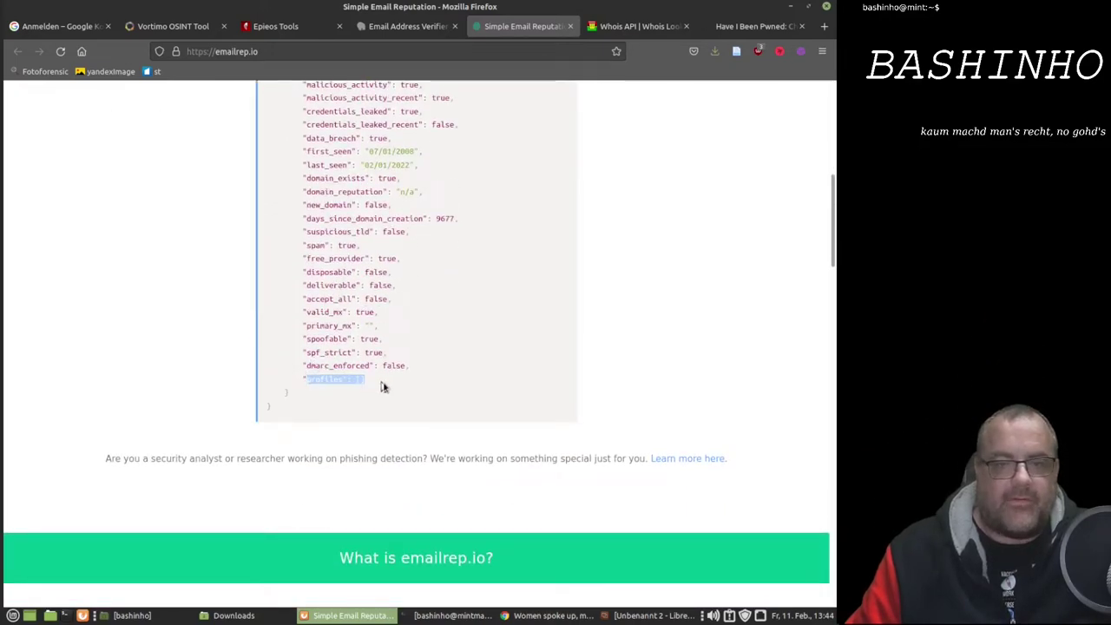
left_click(382, 387)
scroll(379, 387, "up", 3)
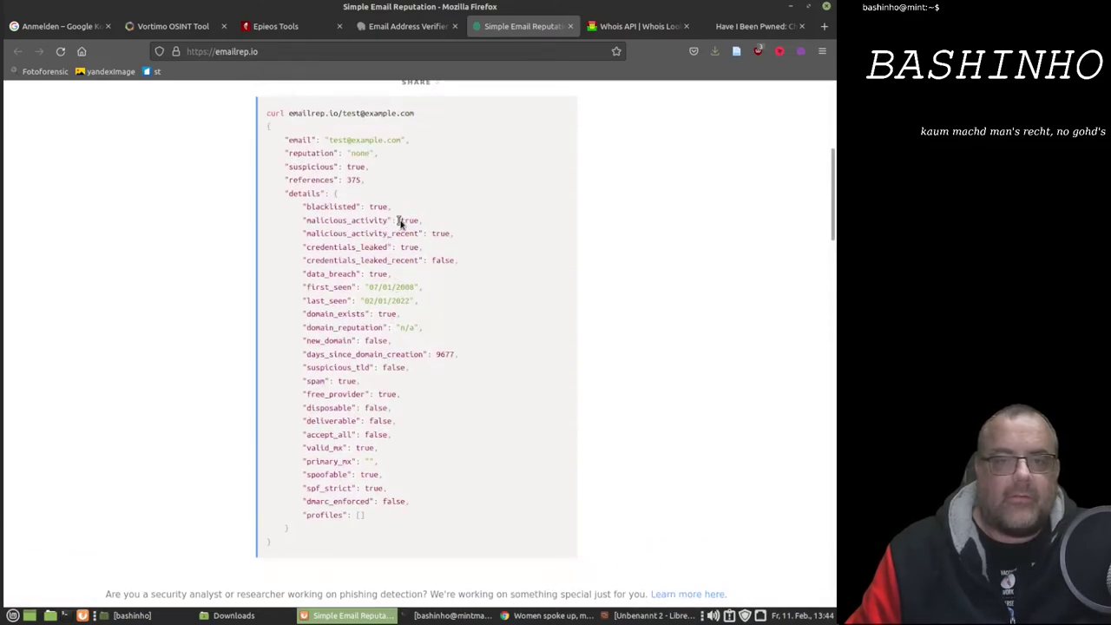
left_click_drag(398, 221, 424, 223)
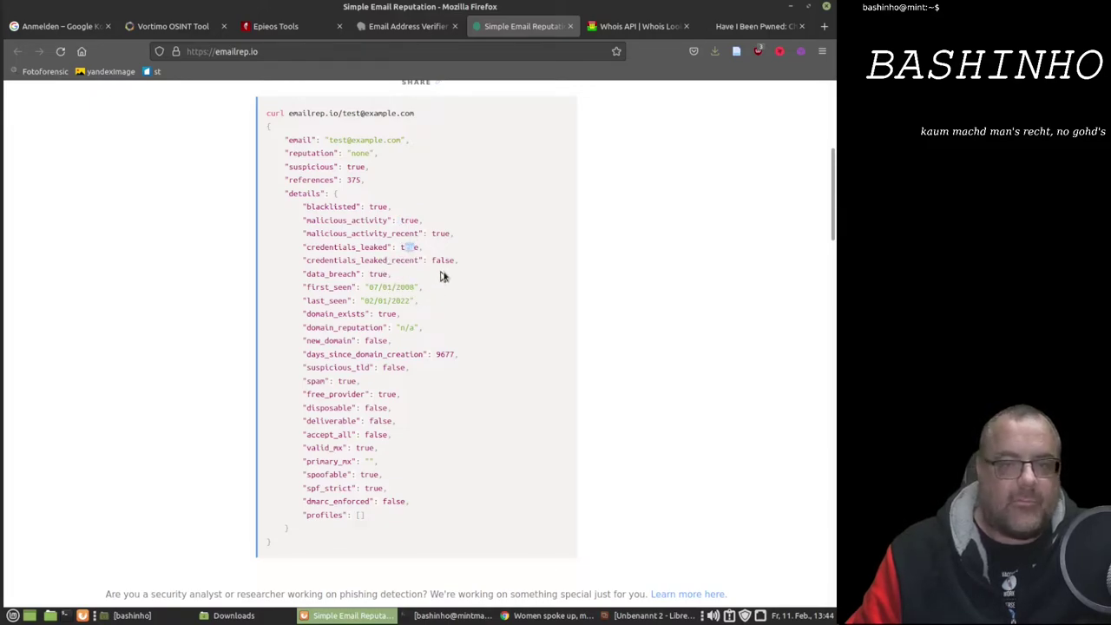
left_click_drag(434, 260, 455, 260)
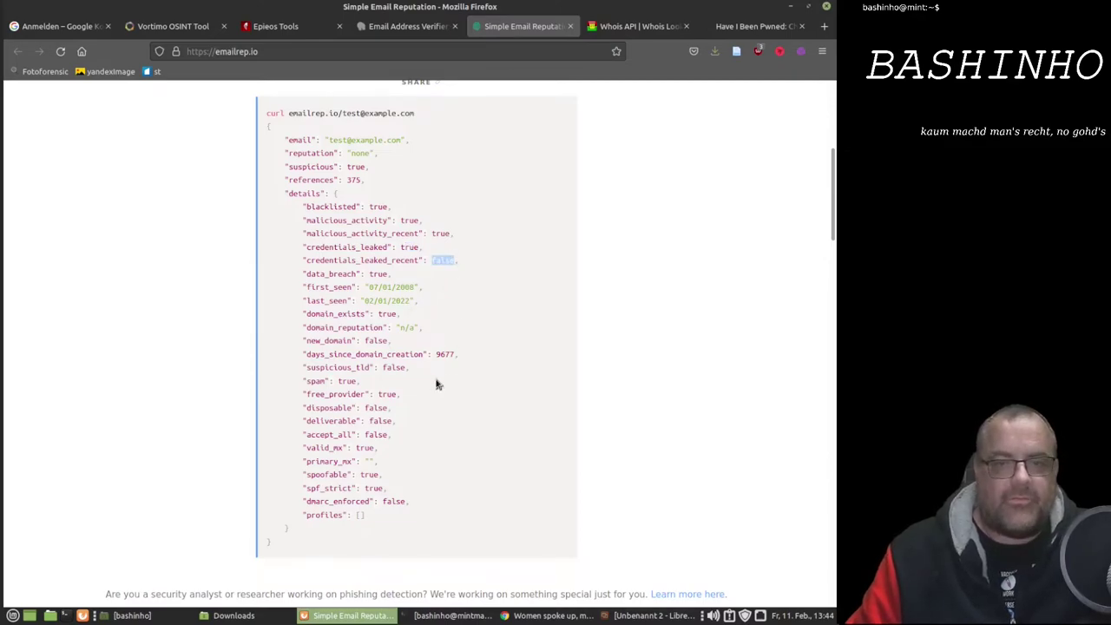
double_click(379, 274)
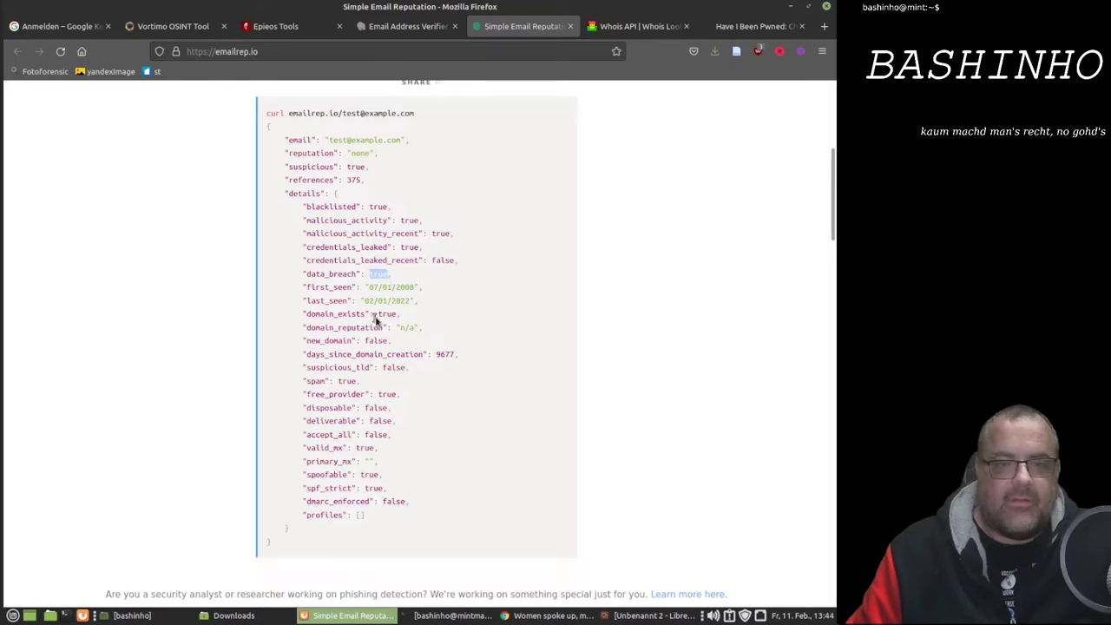
double_click(385, 395)
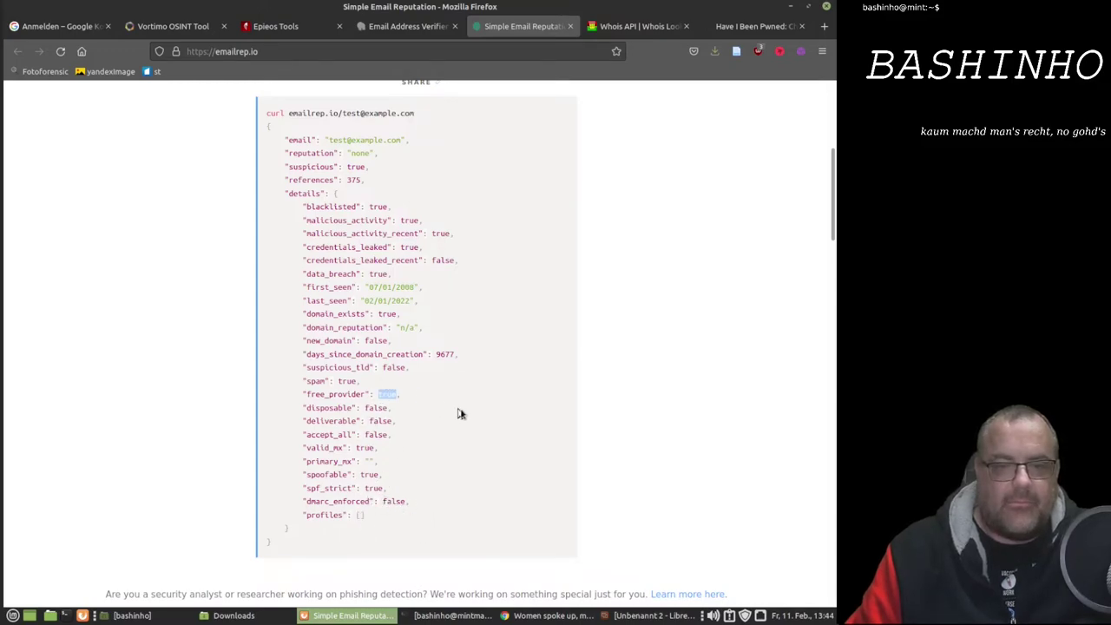
Scroll back through the JSON report and highlight the email field at its top
scroll(426, 414, "up", 4)
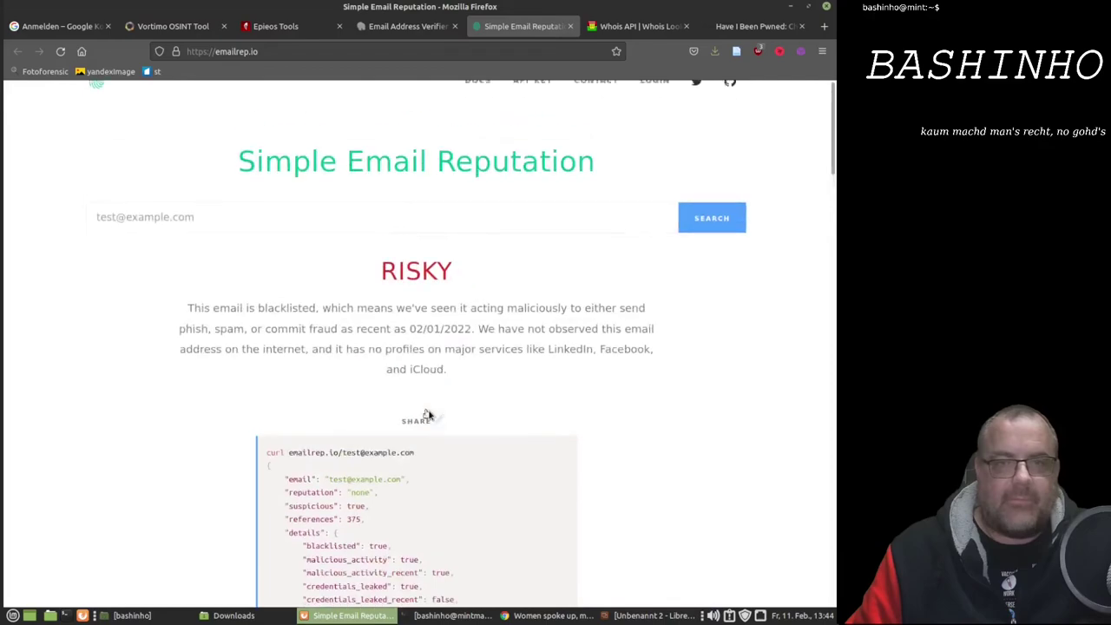
scroll(427, 415, "down", 2)
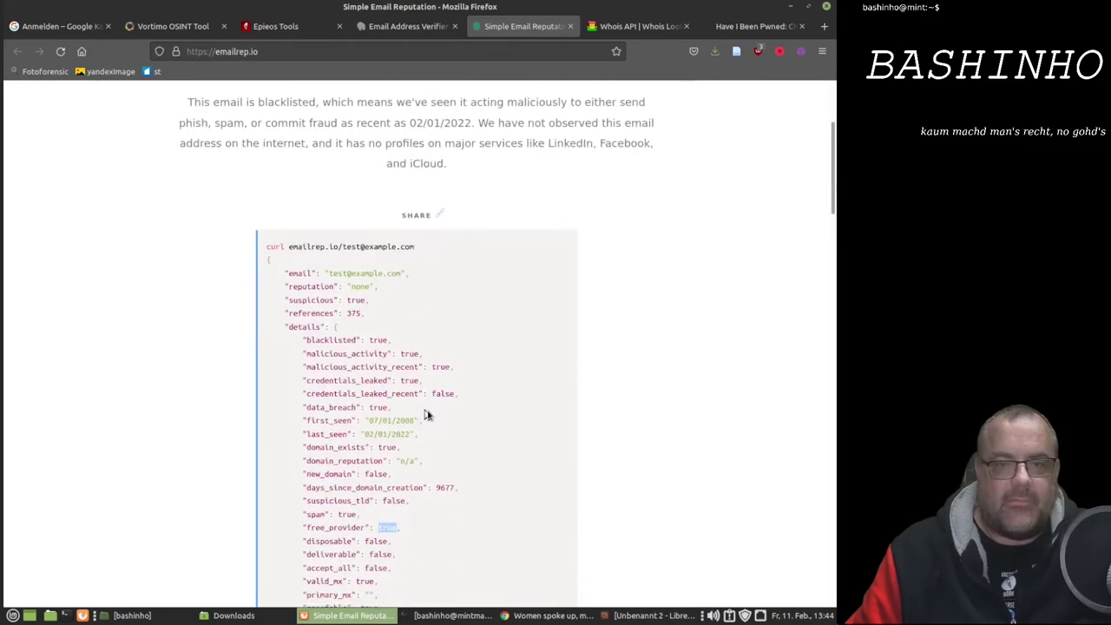
scroll(428, 415, "down", 1)
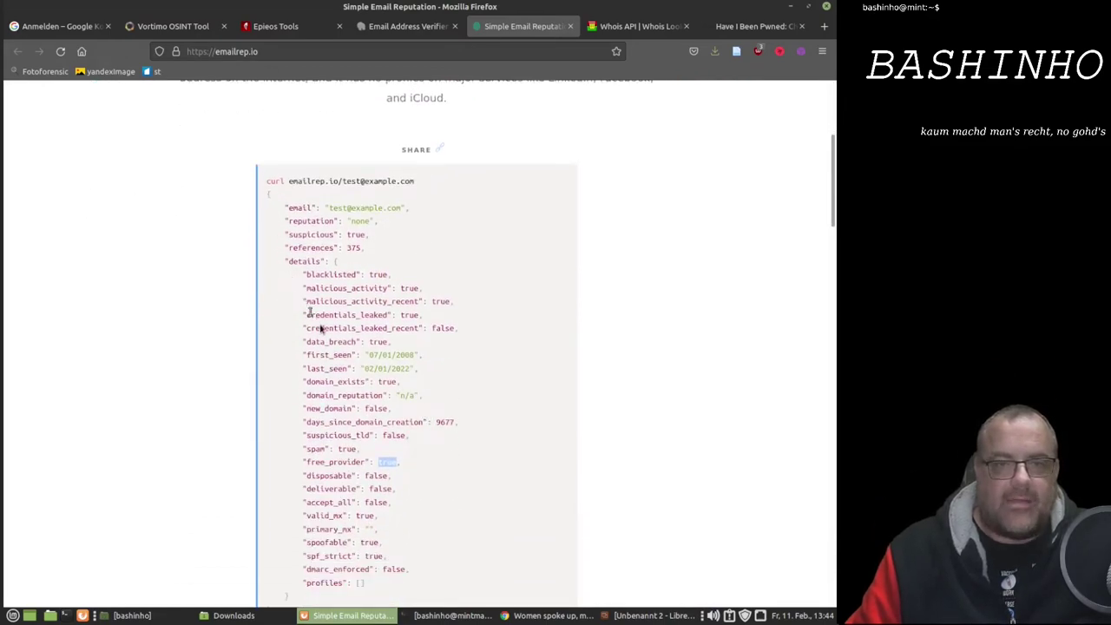
scroll(314, 562, "down", 3)
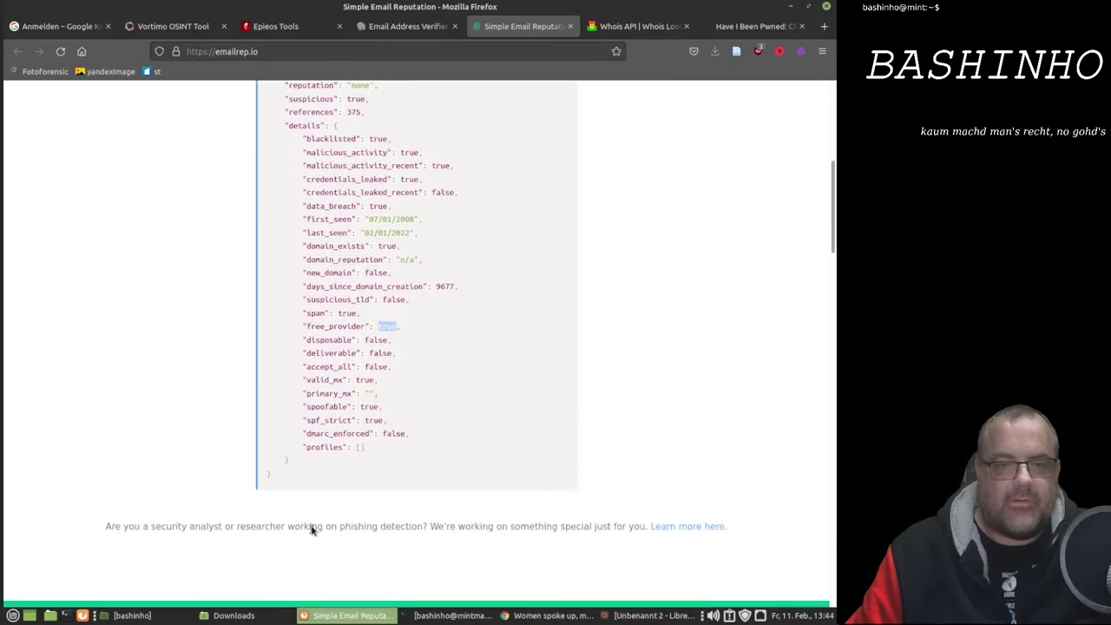
scroll(313, 492, "up", 2)
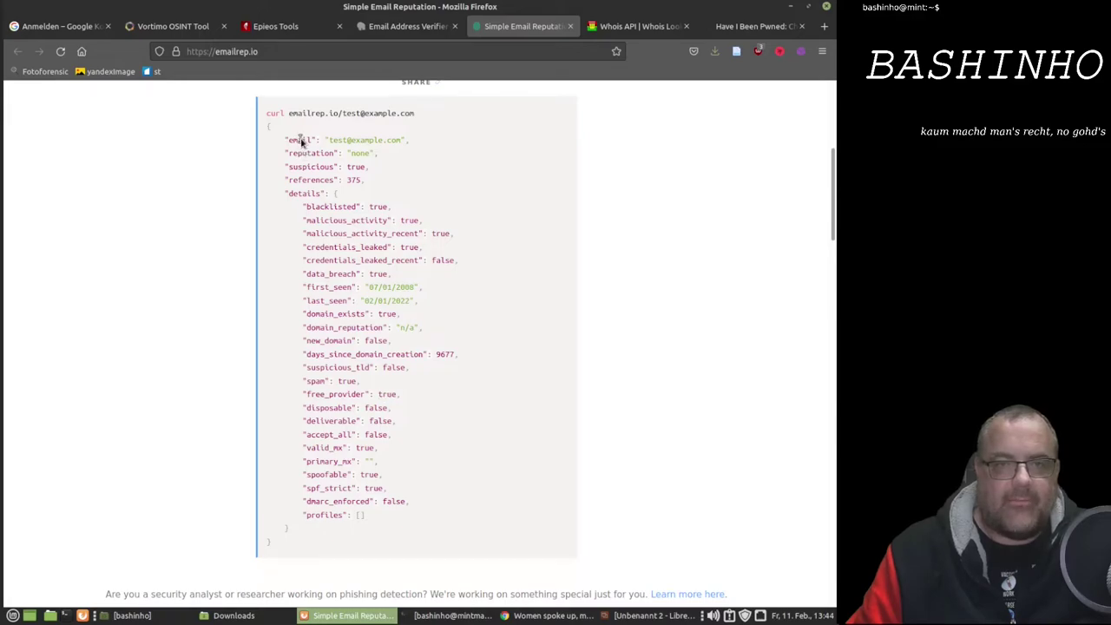
mouse_move(309, 141)
left_mouse_down()
mouse_move(288, 140)
mouse_move(417, 146)
left_mouse_up()
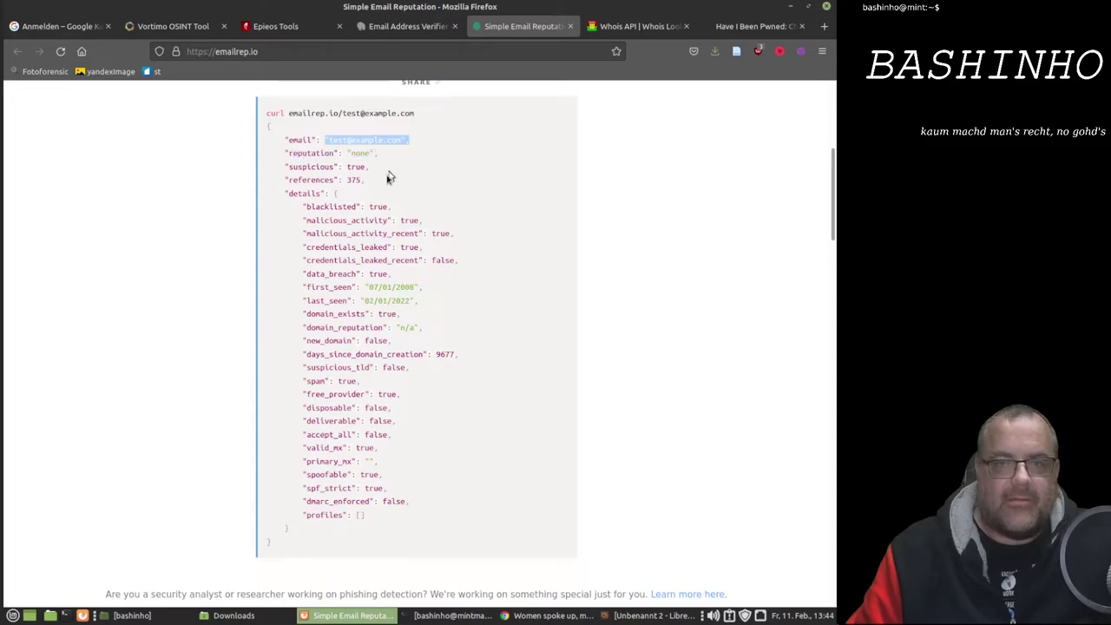
double_click(331, 192)
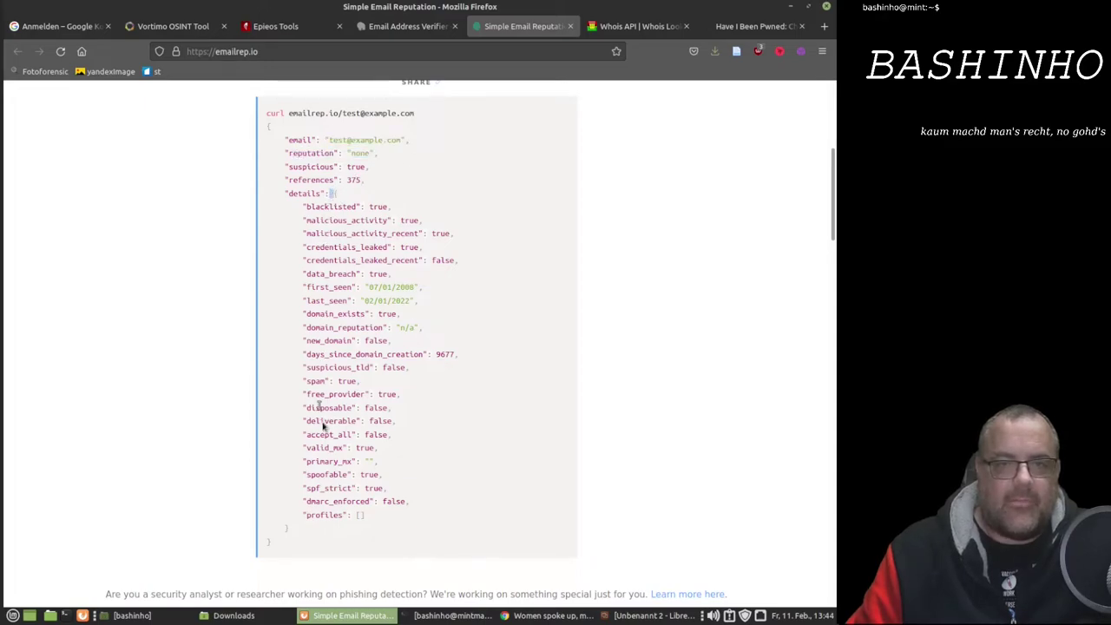
left_click(297, 529)
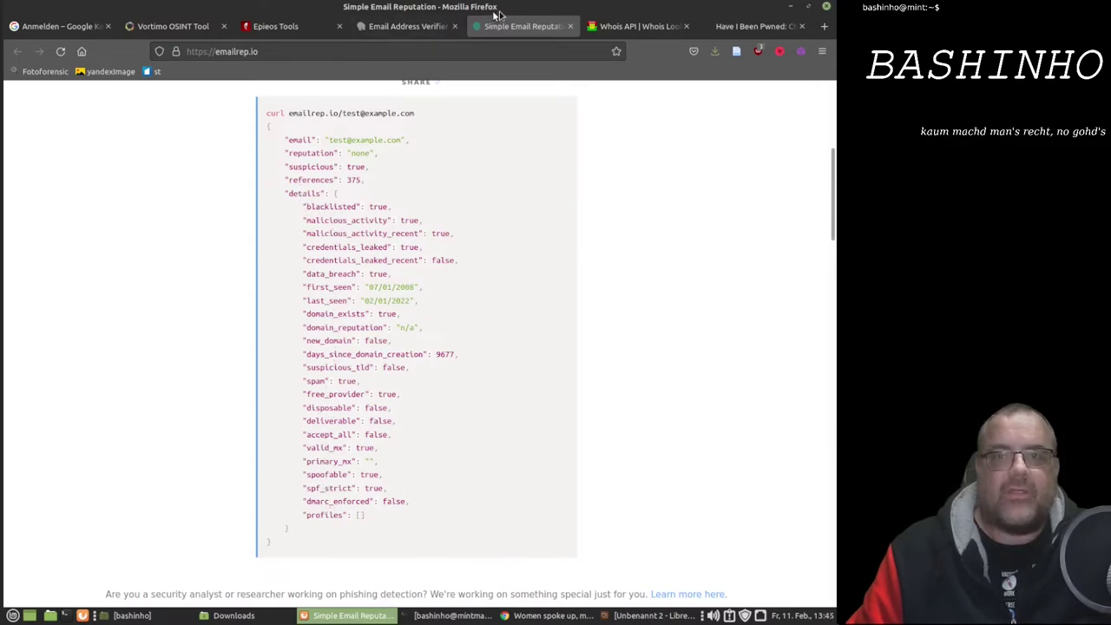
Switch Whoxy's search type to Email Address for a reverse Whois lookup
left_click(624, 28)
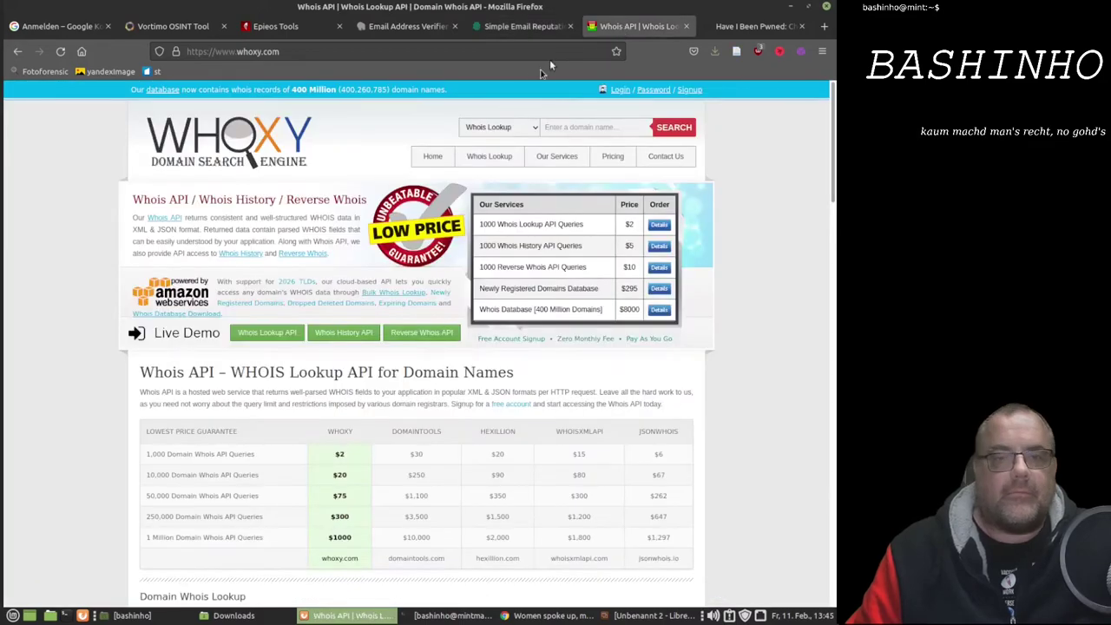
left_click(525, 131)
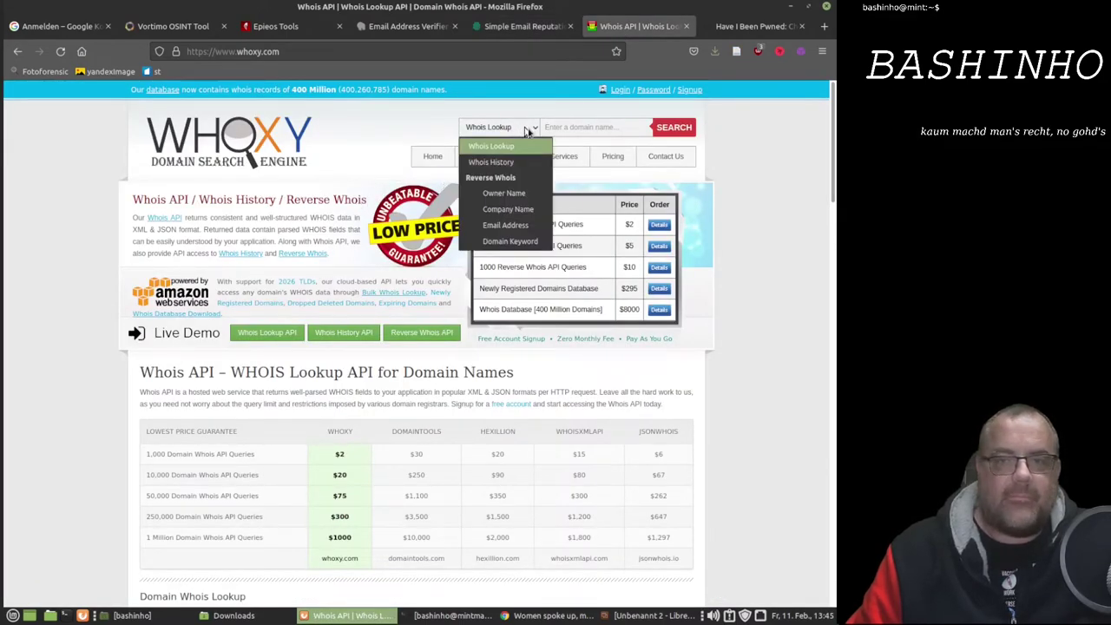
left_click(513, 228)
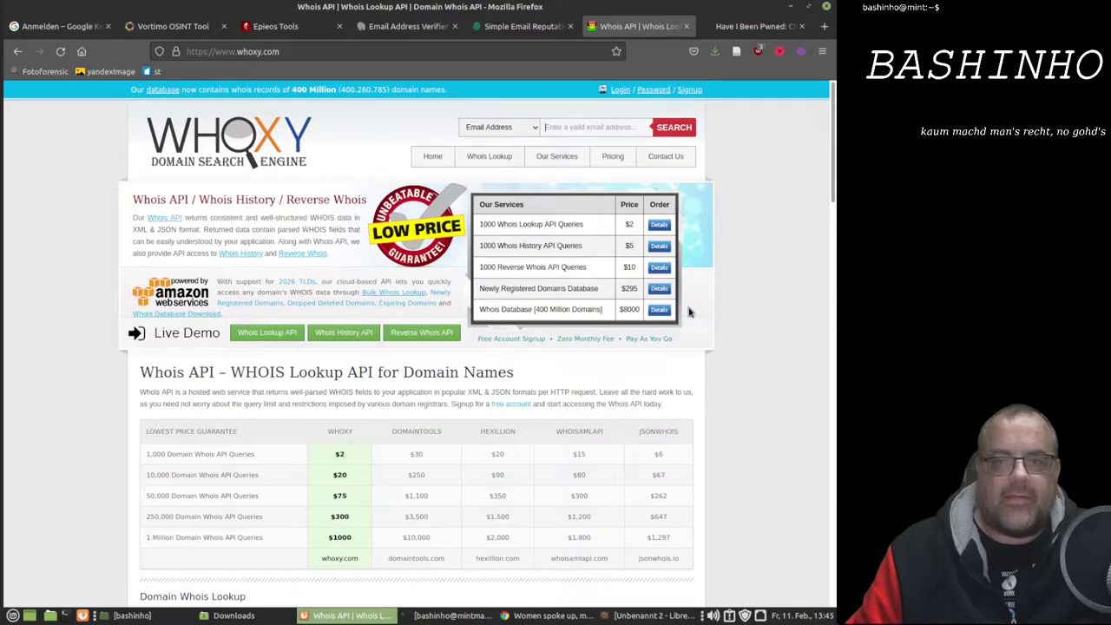
left_click(504, 130)
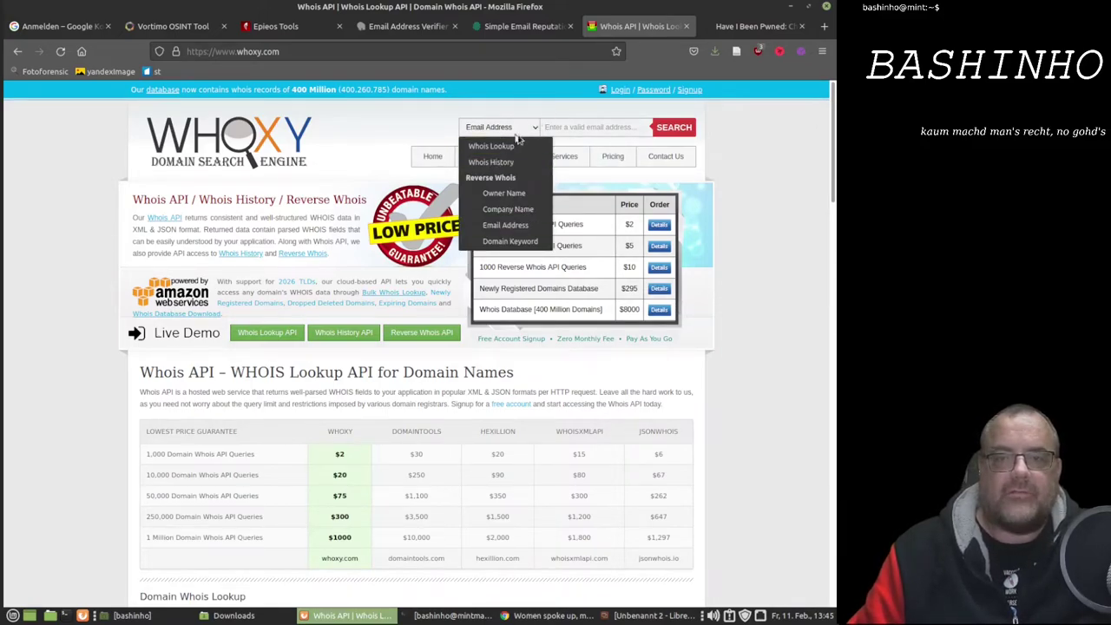
left_click(525, 109)
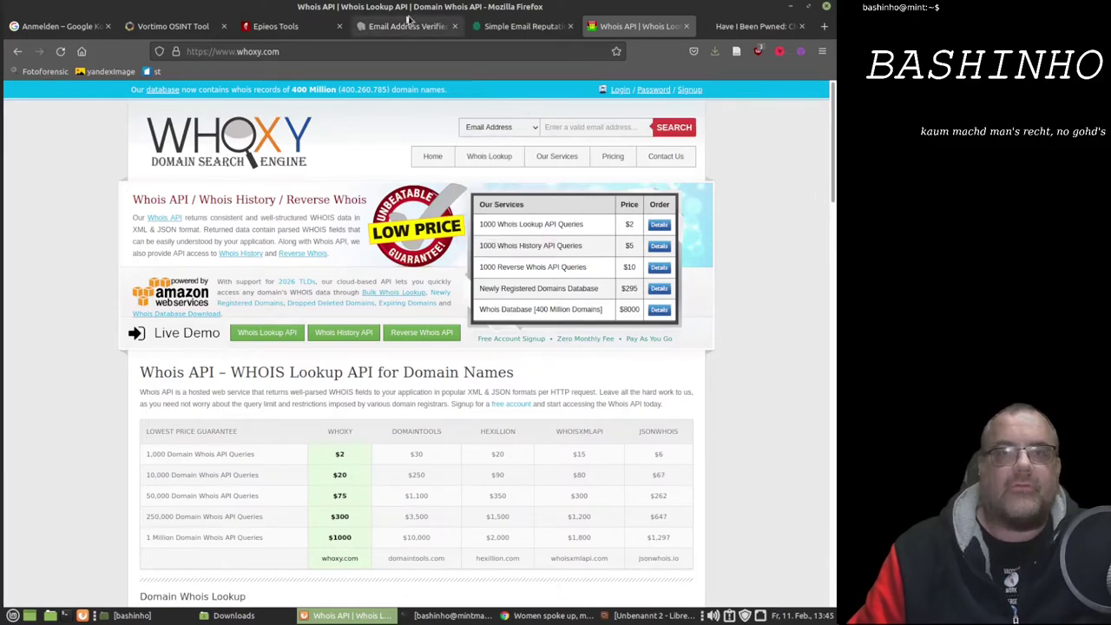
left_click(730, 27)
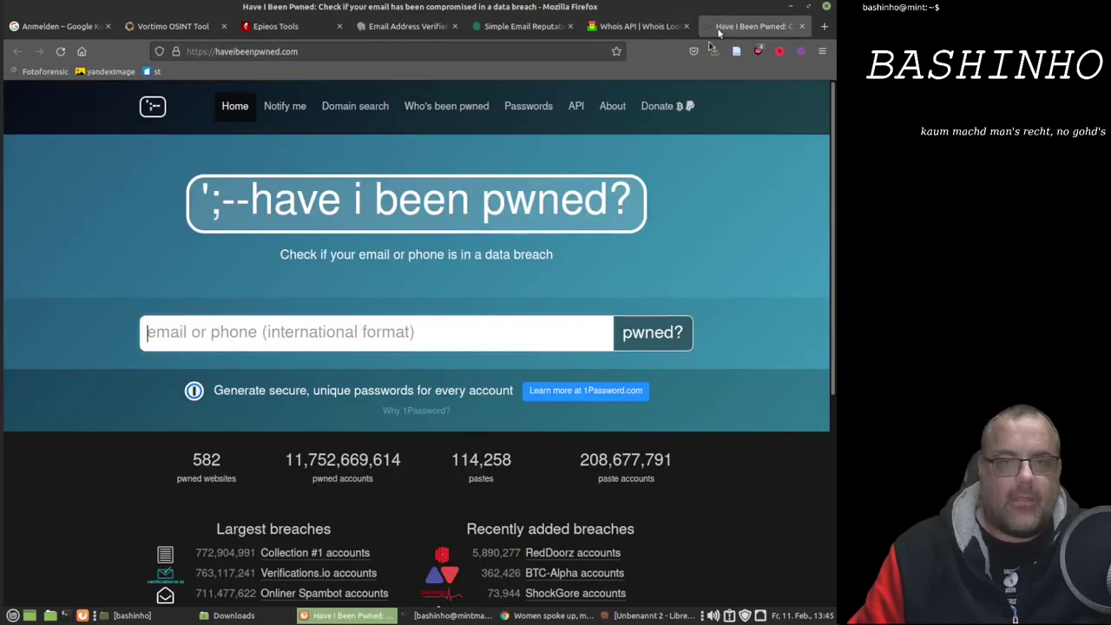
left_click(437, 330)
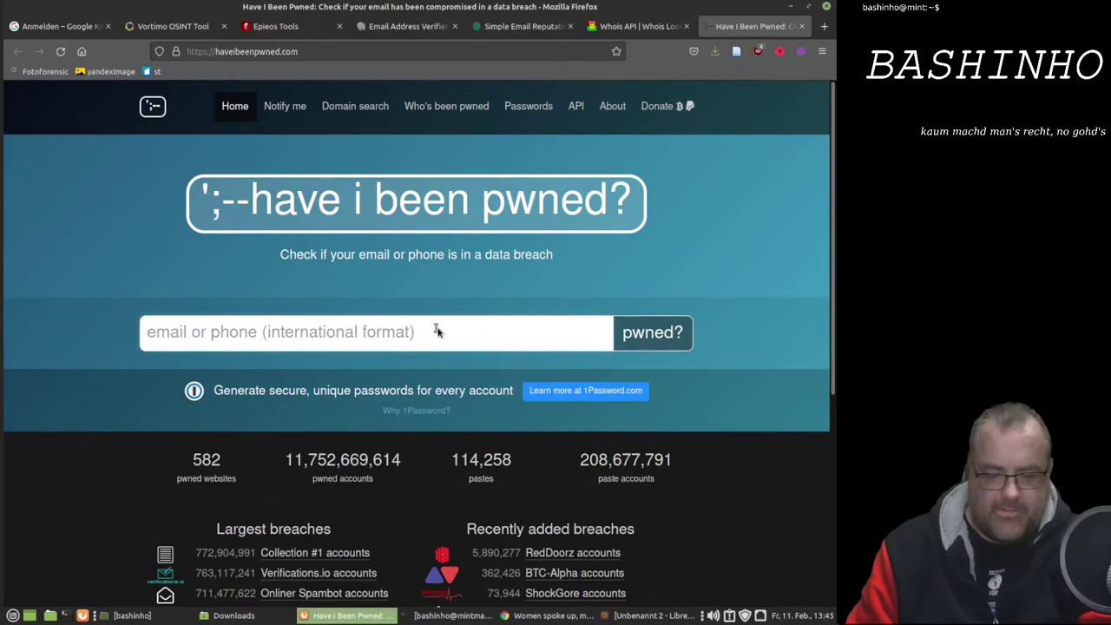
type("test")
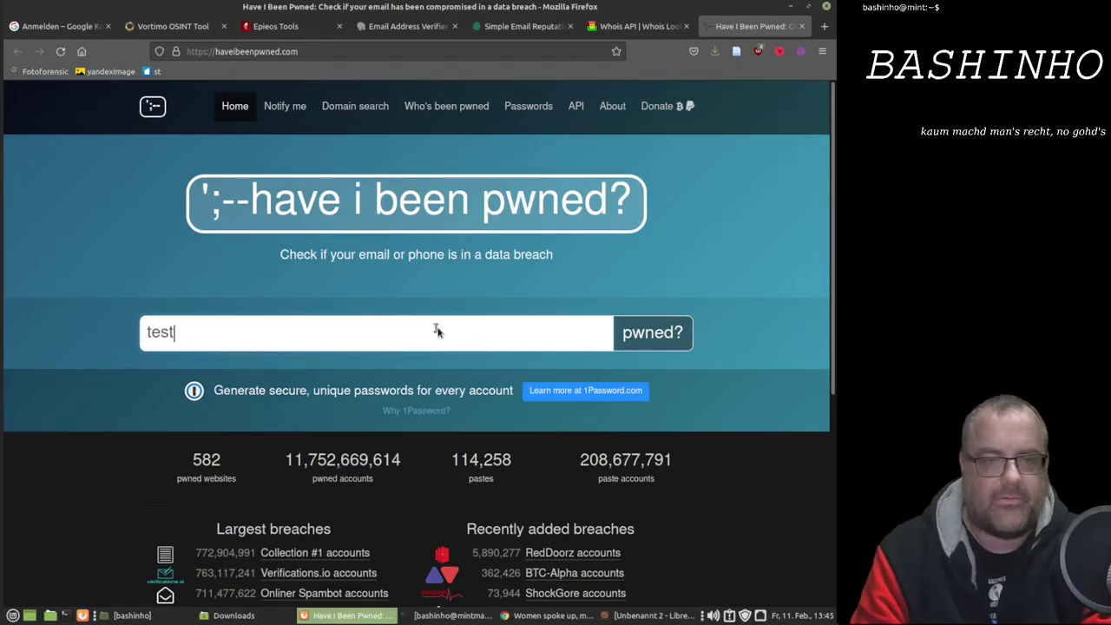
type("@")
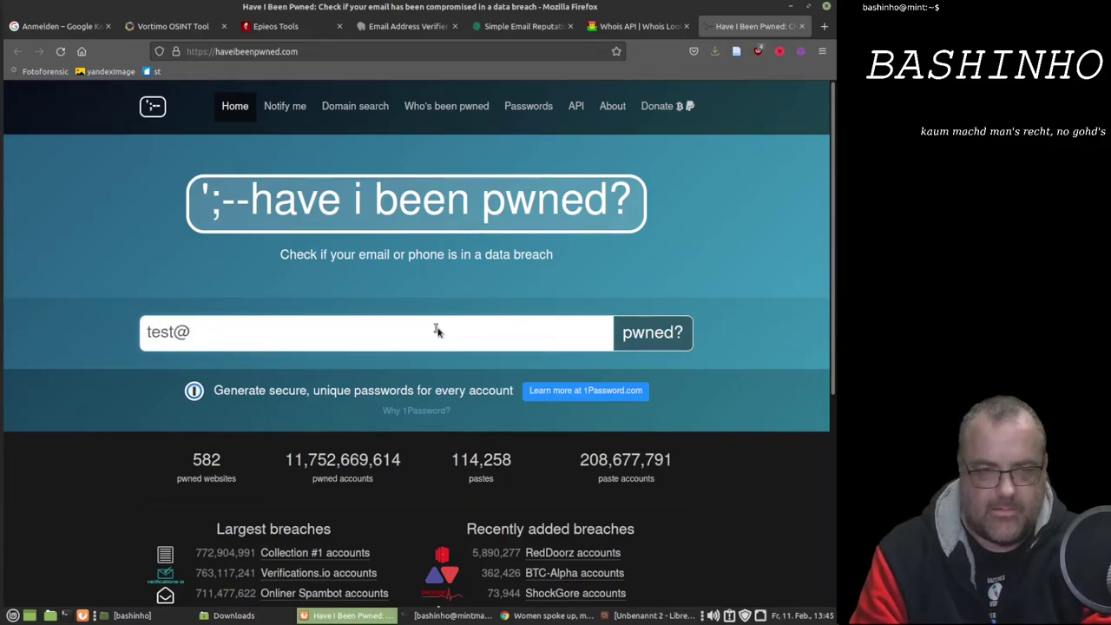
type("example.c")
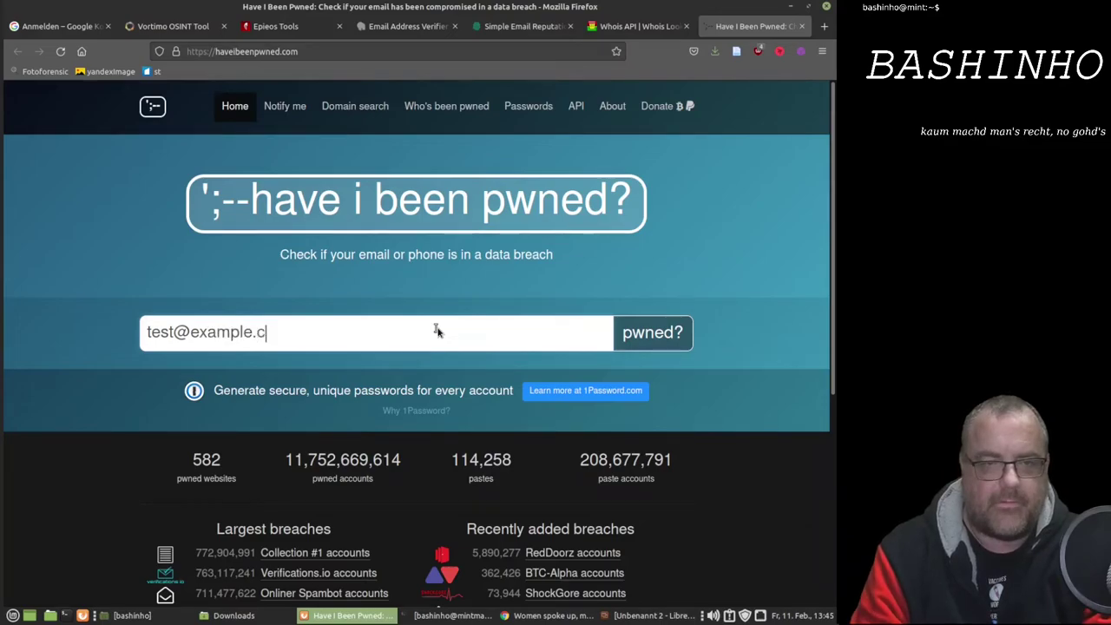
type("om")
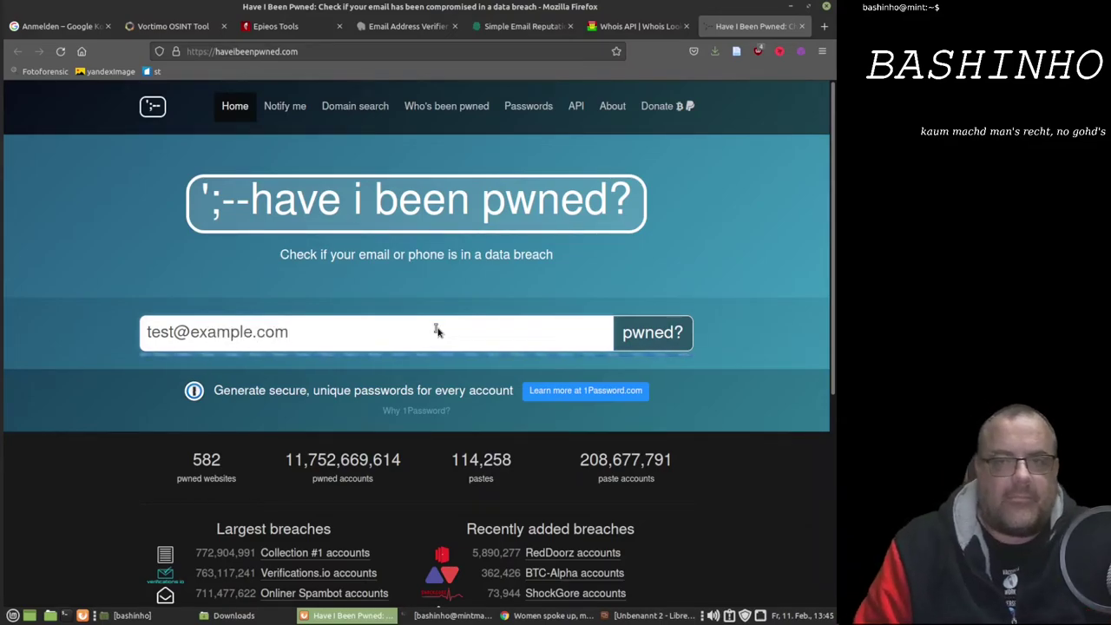
key("Return")
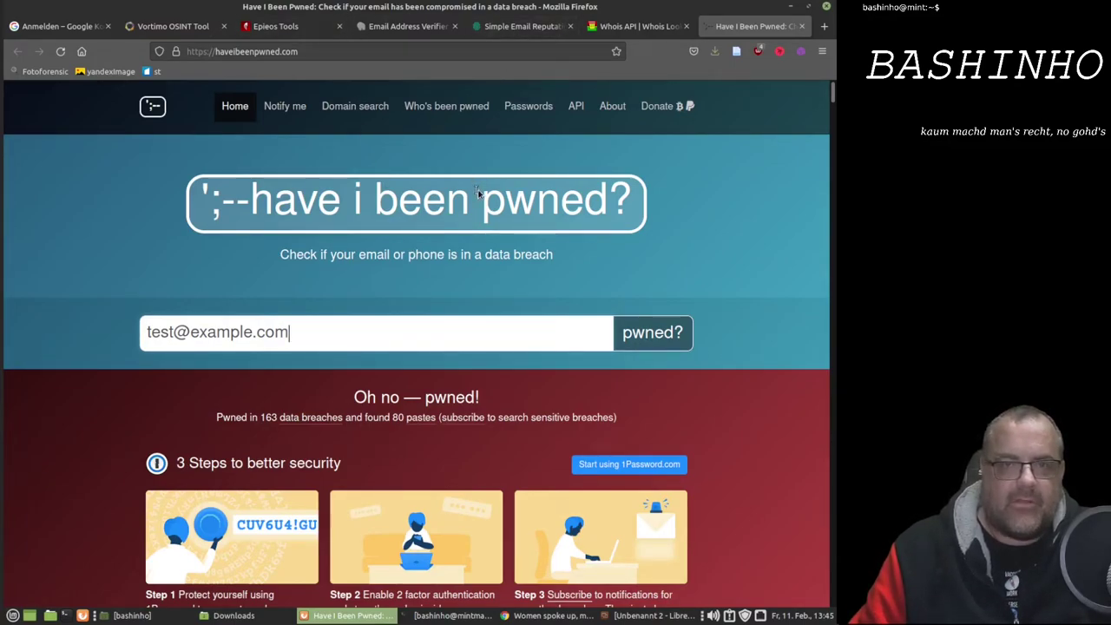
Scroll through the 'Breaches you were pwned in' list for the address
scroll(477, 193, "down", 3)
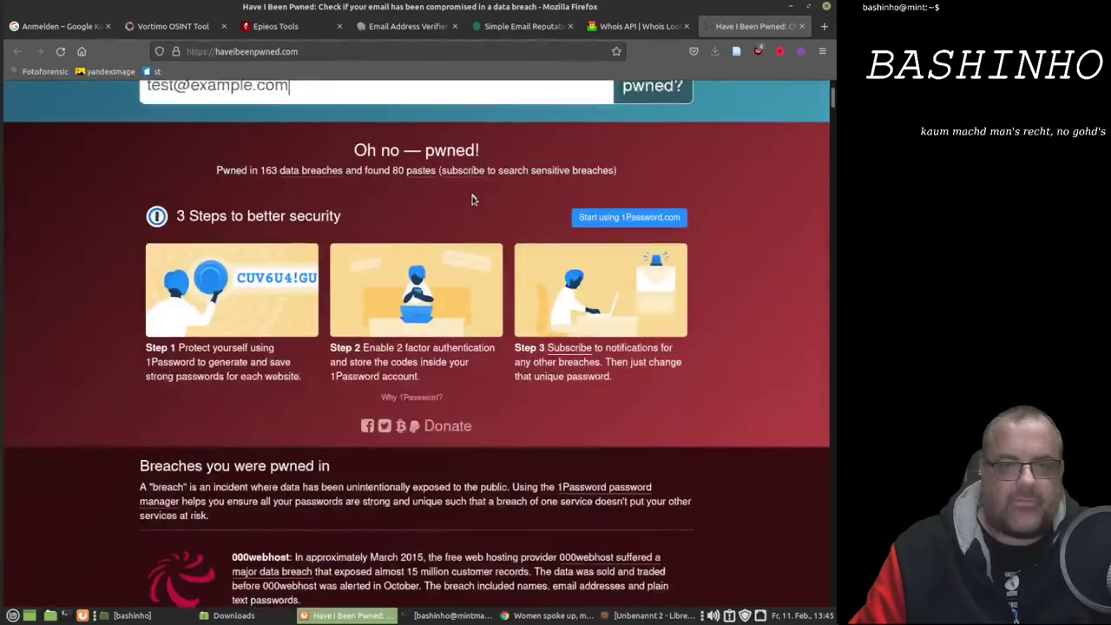
scroll(436, 225, "down", 3)
scroll(397, 238, "down", 1)
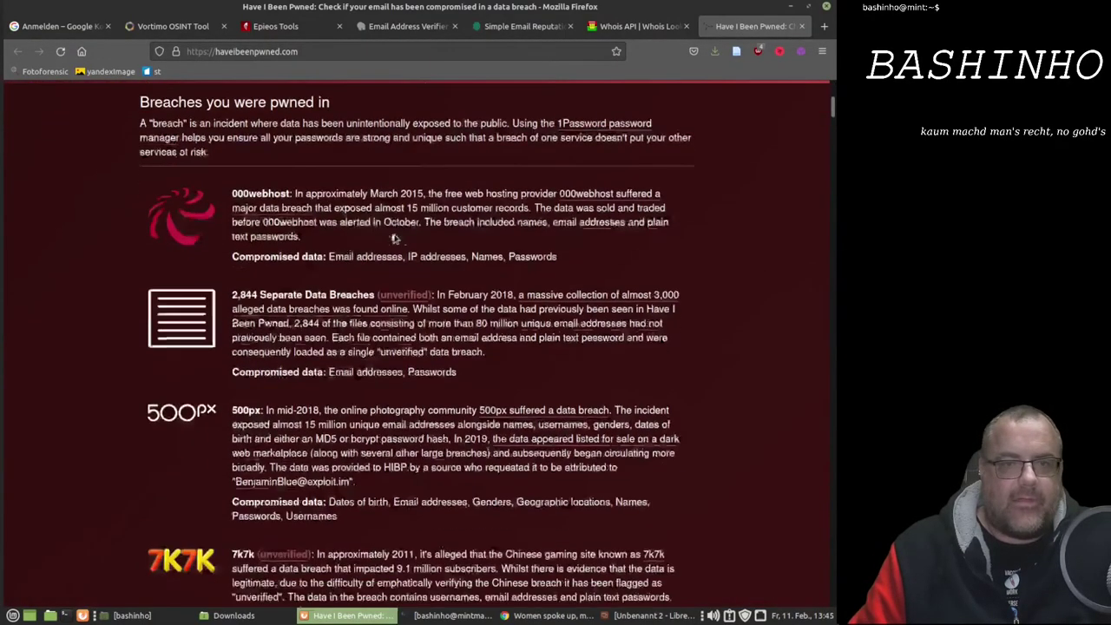
scroll(253, 327, "down", 3)
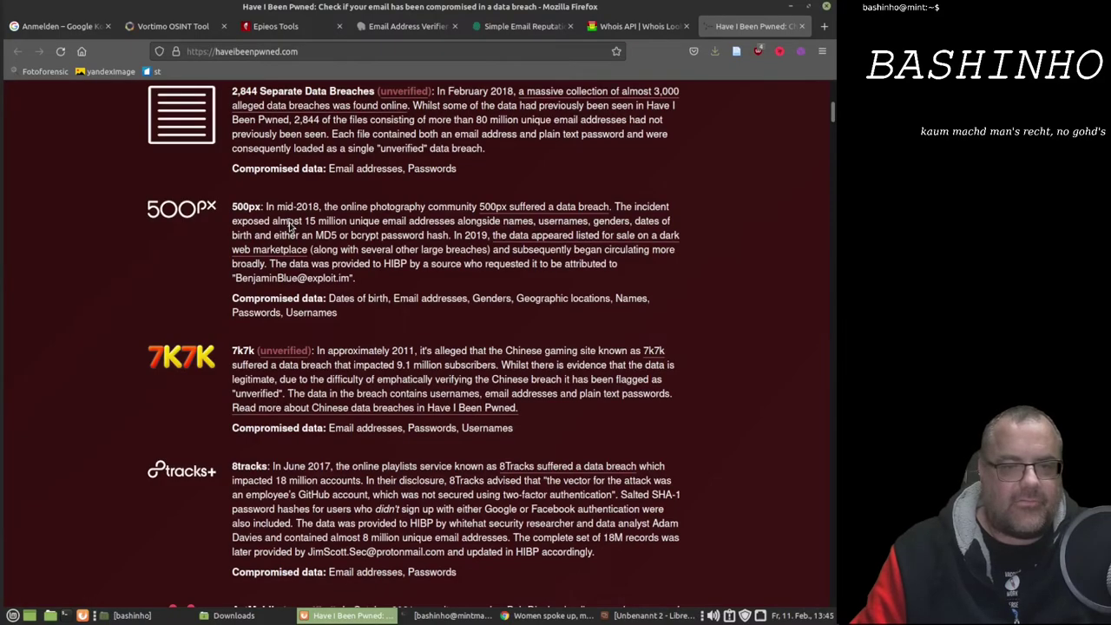
scroll(289, 224, "down", 7)
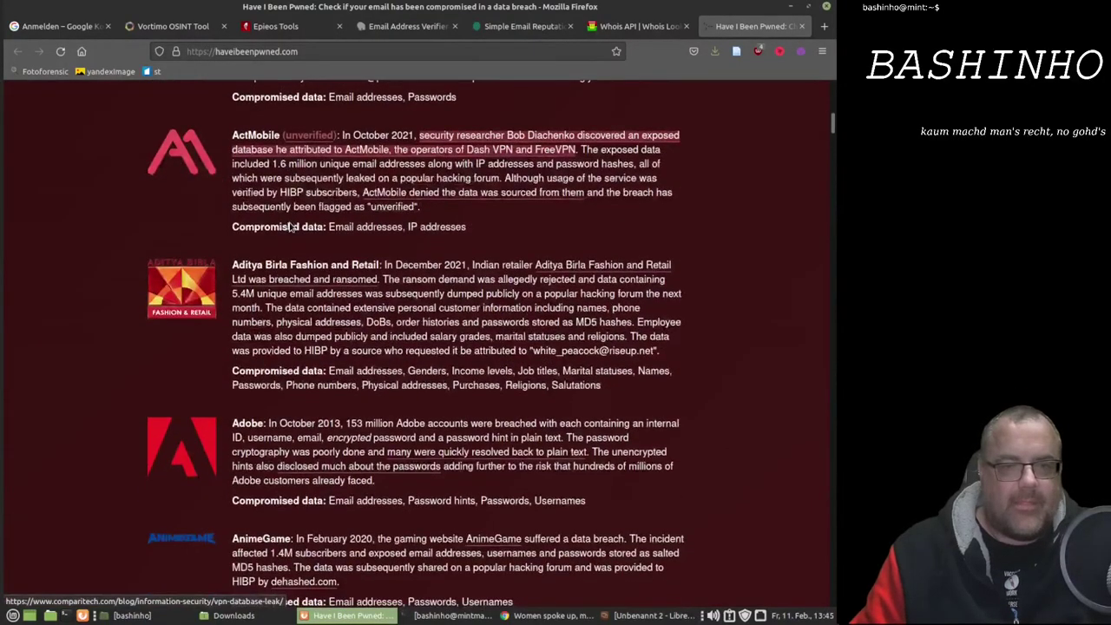
scroll(291, 227, "down", 3)
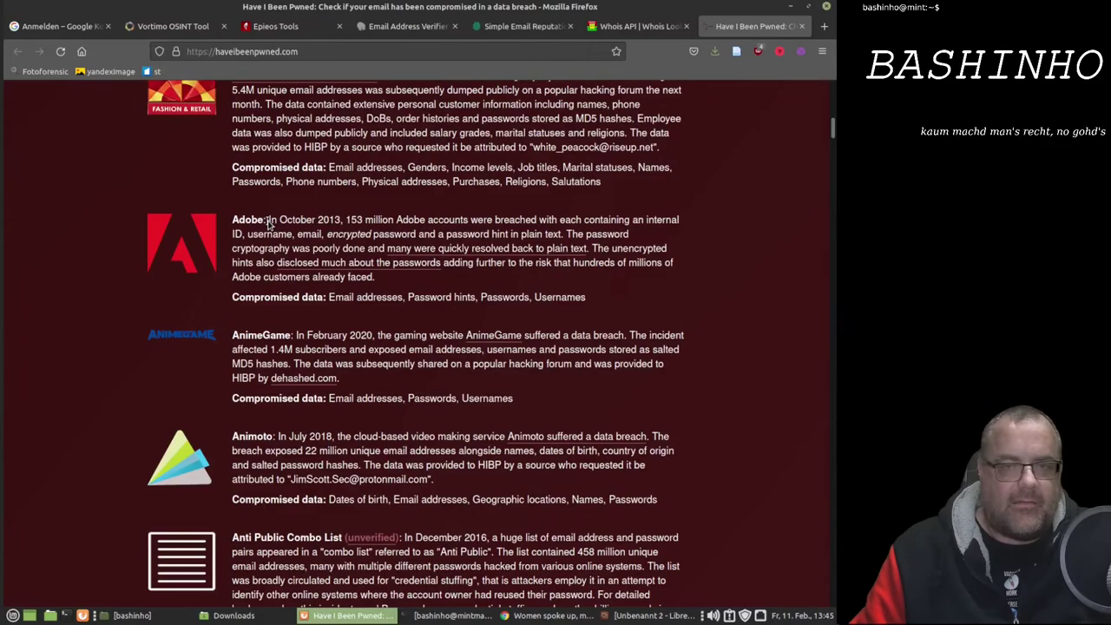
scroll(272, 224, "down", 3)
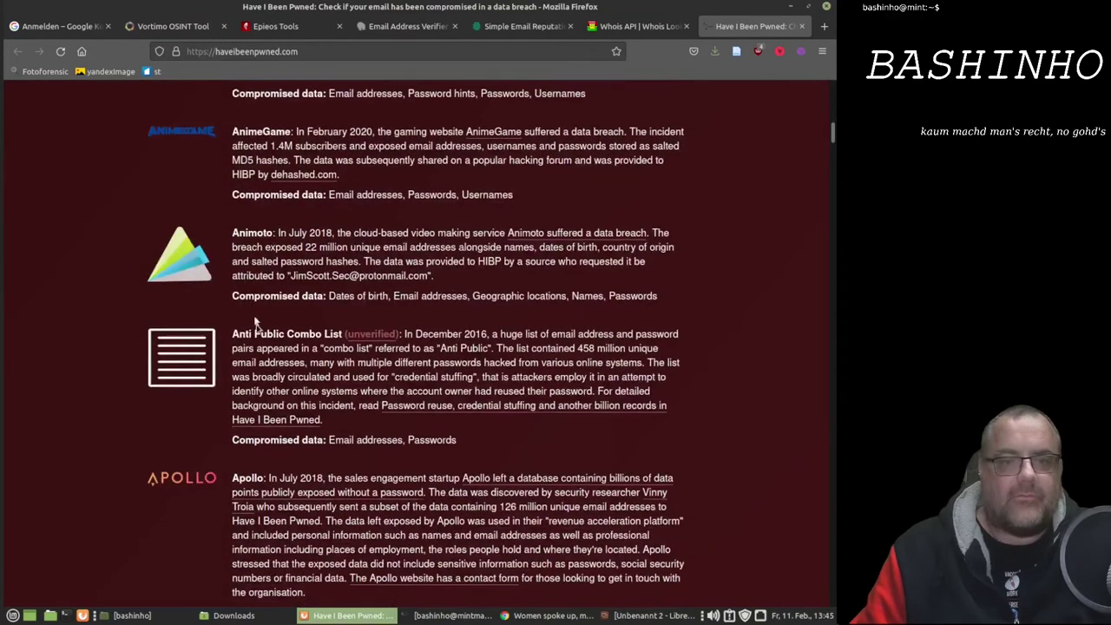
scroll(224, 530, "down", 3)
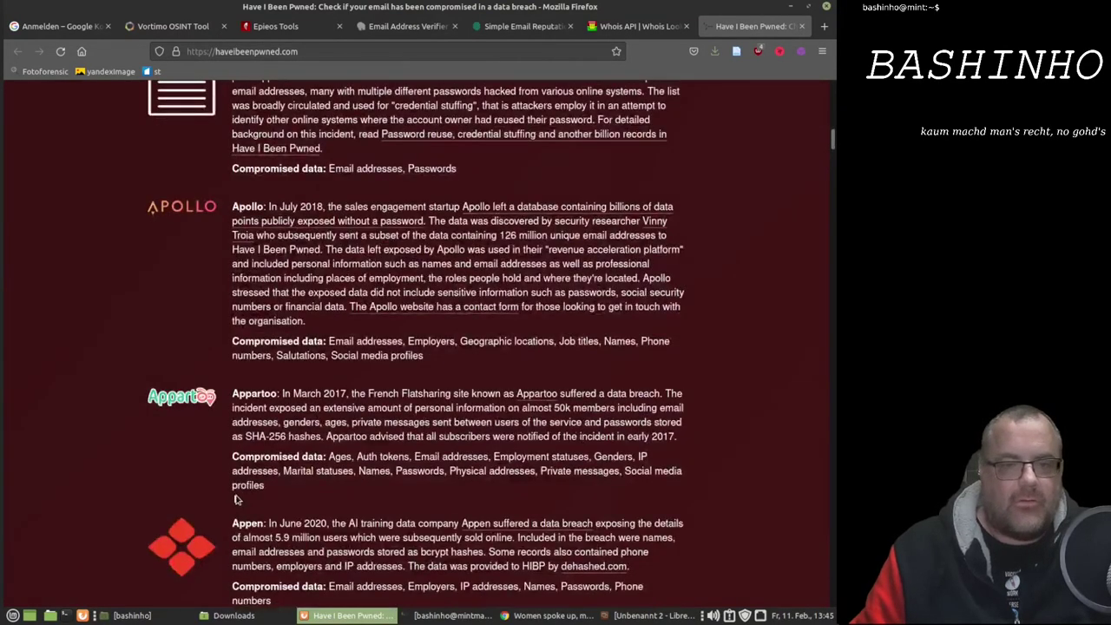
scroll(244, 503, "down", 4)
scroll(244, 501, "down", 4)
scroll(245, 502, "down", 3)
scroll(260, 469, "down", 5)
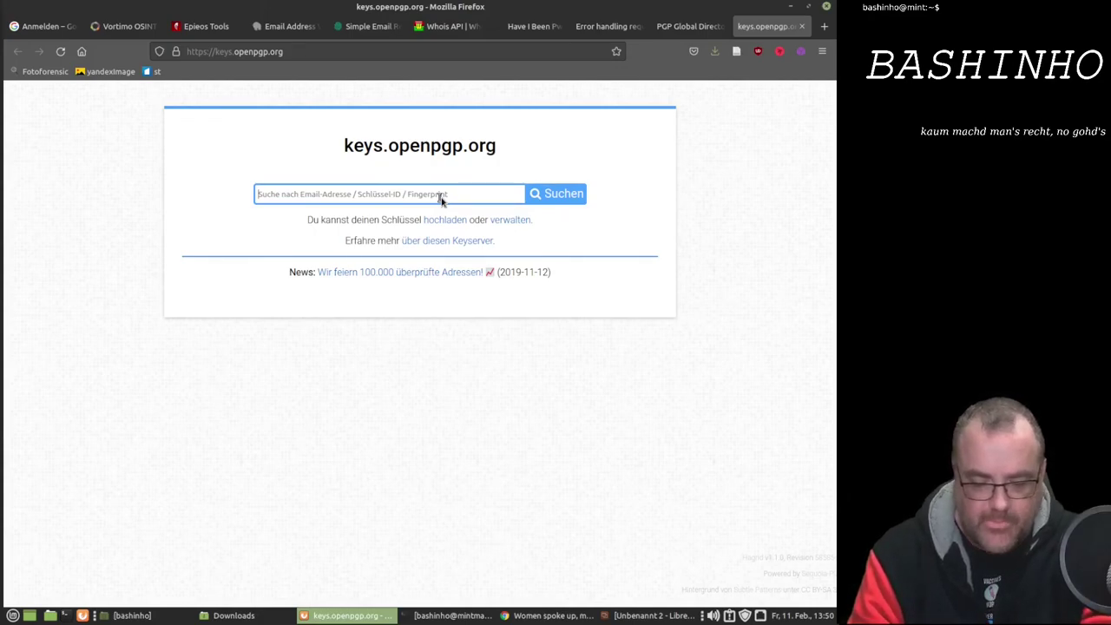
Search keys.openpgp.org for a public key registered to the example e-mail address
type("test")
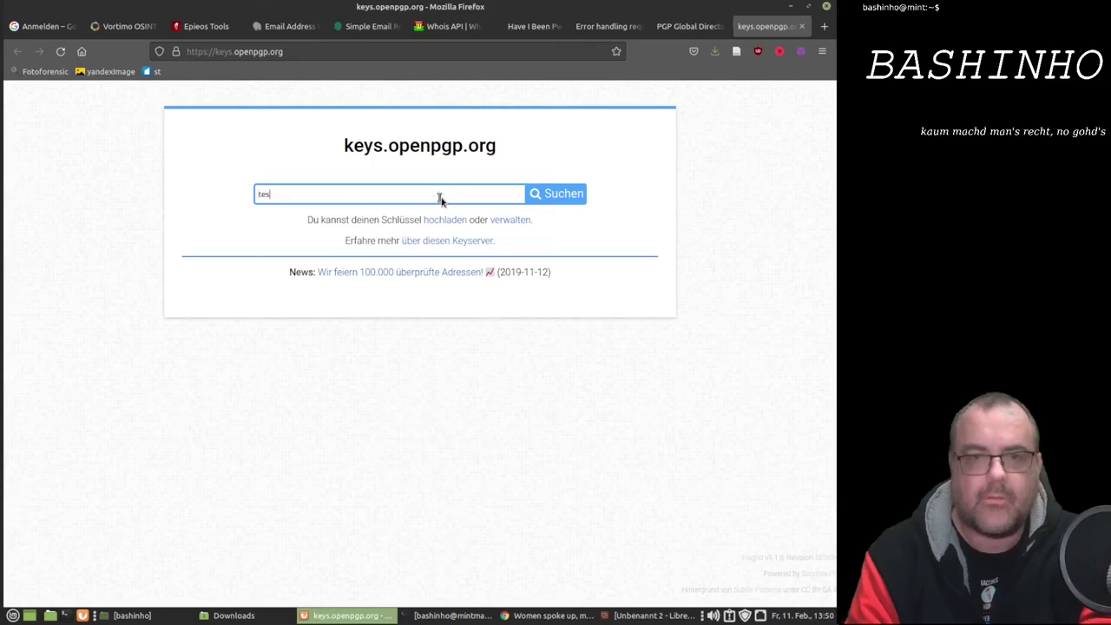
type("xamp")
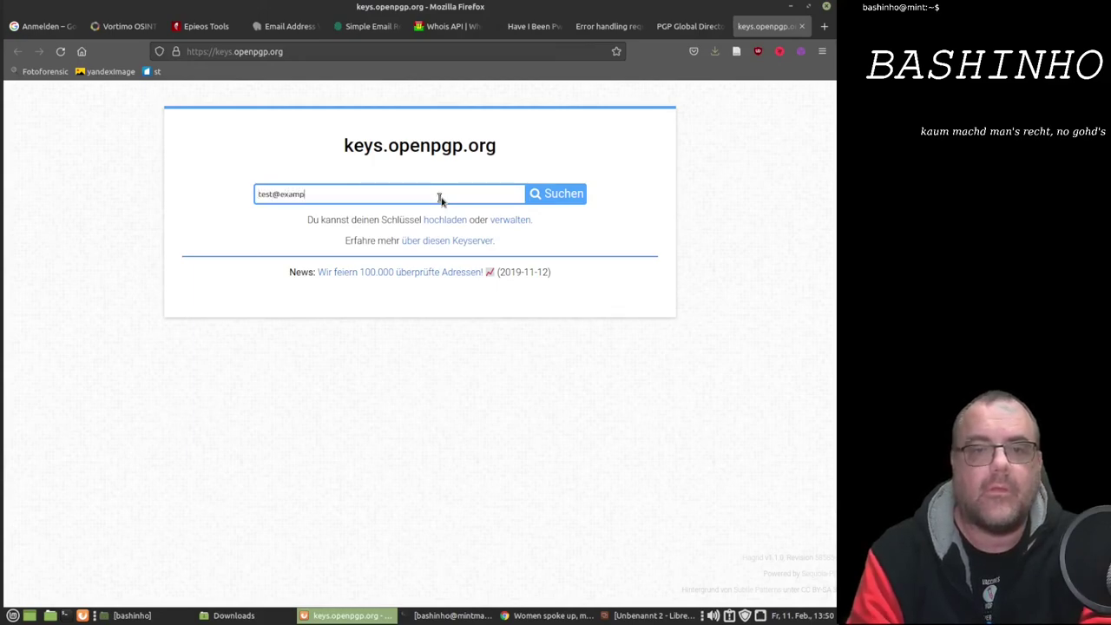
type("le.com")
key("Return")
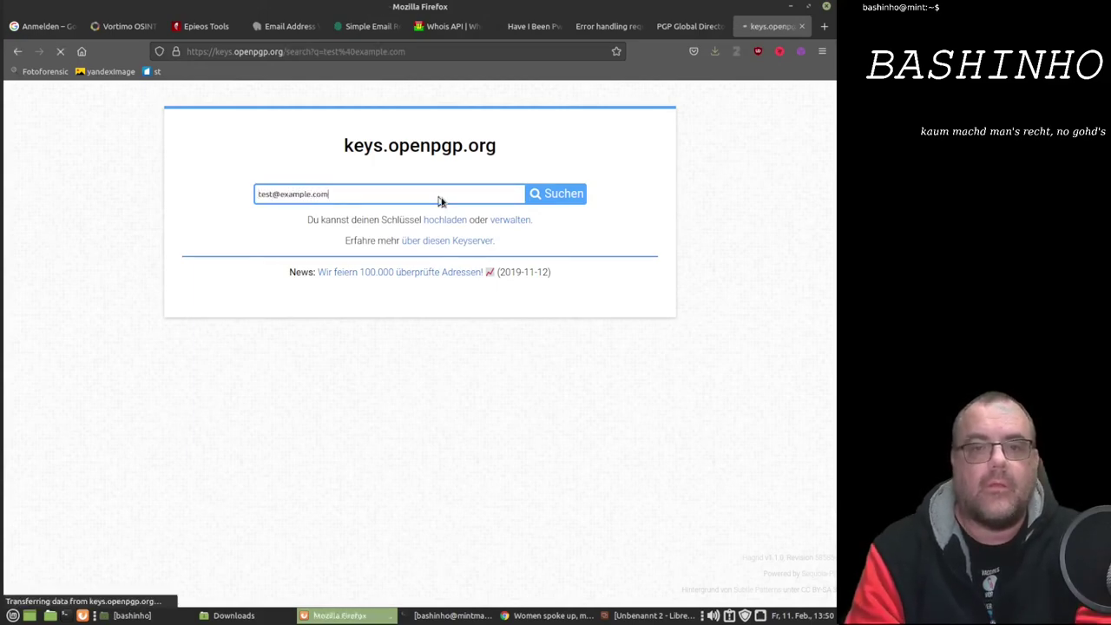